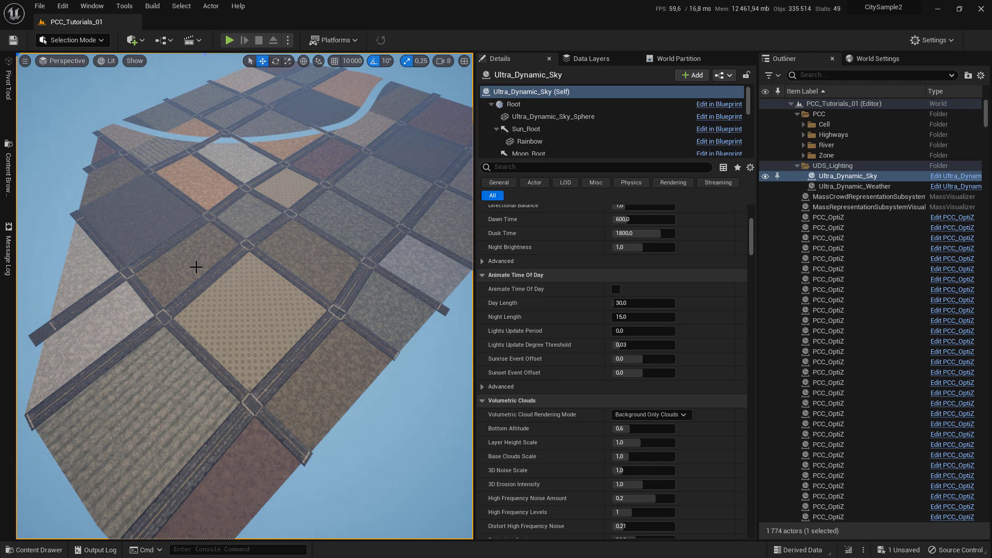
Step: Select the checkered plot between the roads and enable Real Time Edition in its Spawning settings
{"action": "mouse_move", "coordinate": [195, 267]}
{"action": "right_mouse_down"}
{"action": "mouse_move", "coordinate": [217, 274]}
{"action": "mouse_move", "coordinate": [227, 312]}
{"action": "mouse_move", "coordinate": [240, 291]}
{"action": "mouse_move", "coordinate": [247, 313]}
{"action": "mouse_move", "coordinate": [256, 292]}
{"action": "mouse_move", "coordinate": [210, 276]}
{"action": "right_mouse_up"}
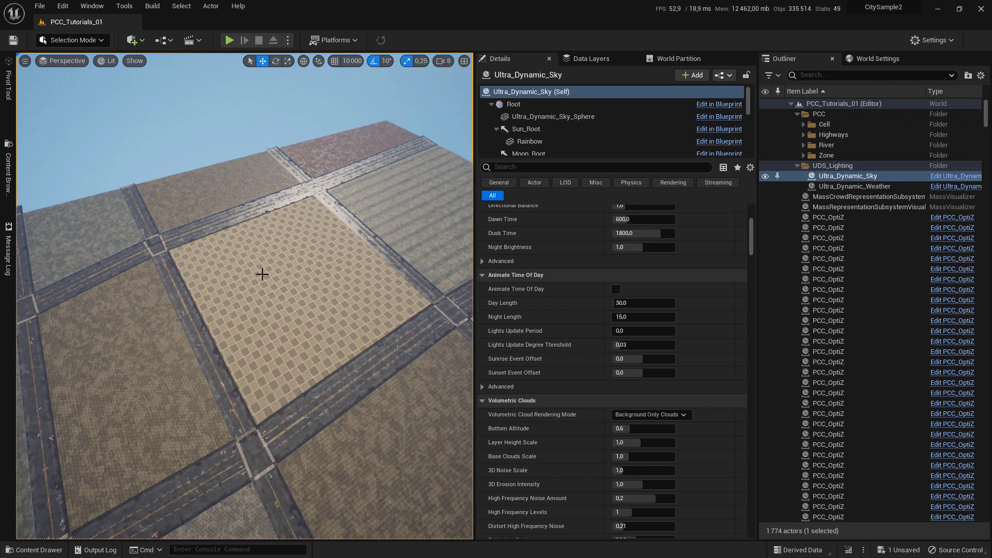
{"action": "left_click", "coordinate": [261, 274]}
{"action": "scroll", "coordinate": [615, 198], "scroll_direction": "up", "scroll_amount": 5}
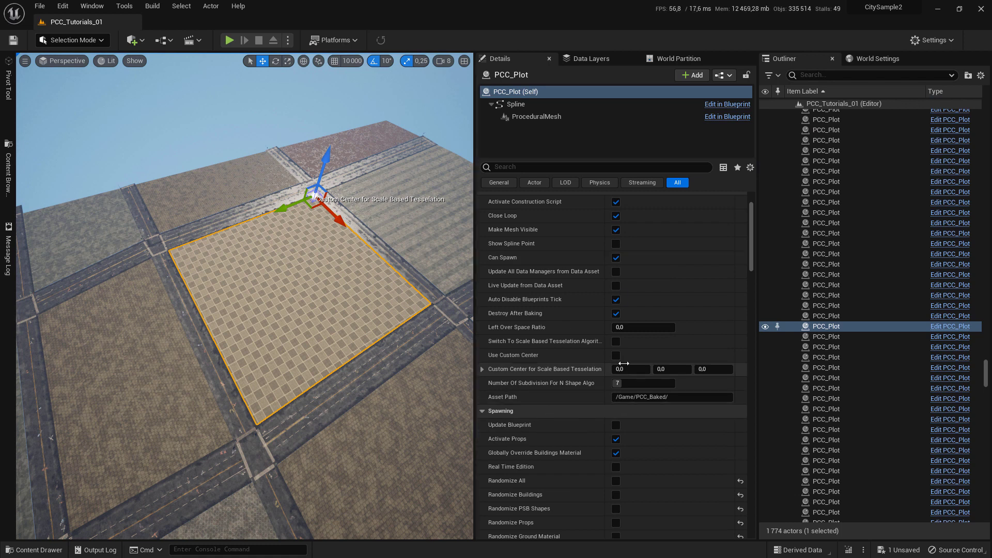
{"action": "scroll", "coordinate": [628, 327], "scroll_direction": "down", "scroll_amount": 5}
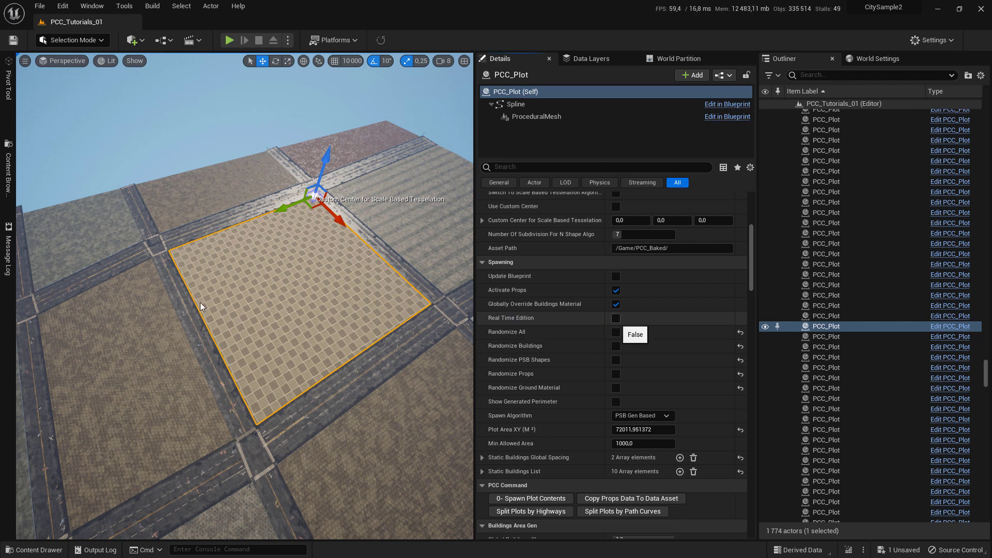
{"action": "left_click", "coordinate": [616, 318]}
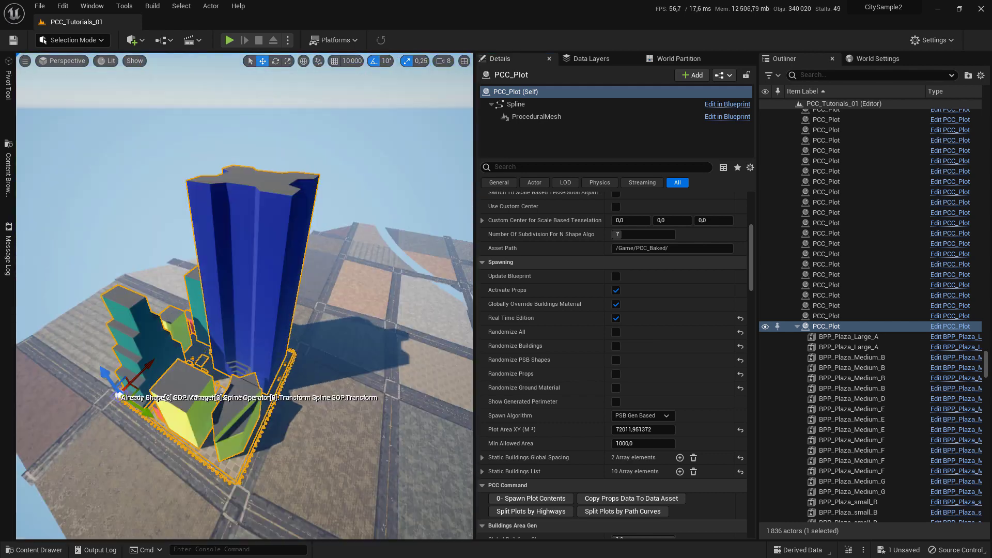
Step: Examine the generated buildings and the plot's settings down to Data Setup, collapsing the PSG Gen and Deco Per Socket categories
{"action": "right_click_drag", "start_coordinate": [242, 310], "coordinate": [300, 380]}
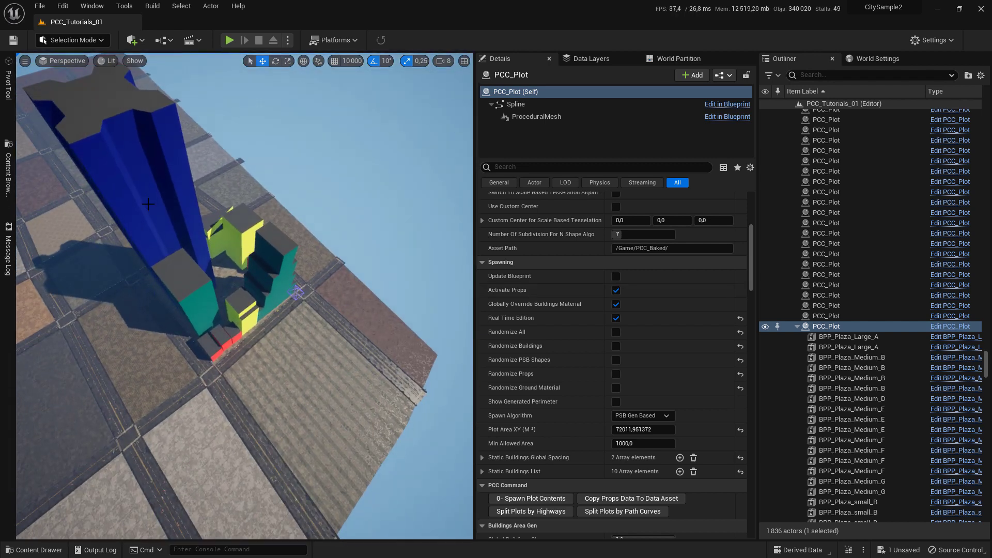
{"action": "right_click_drag", "start_coordinate": [157, 339], "coordinate": [300, 310]}
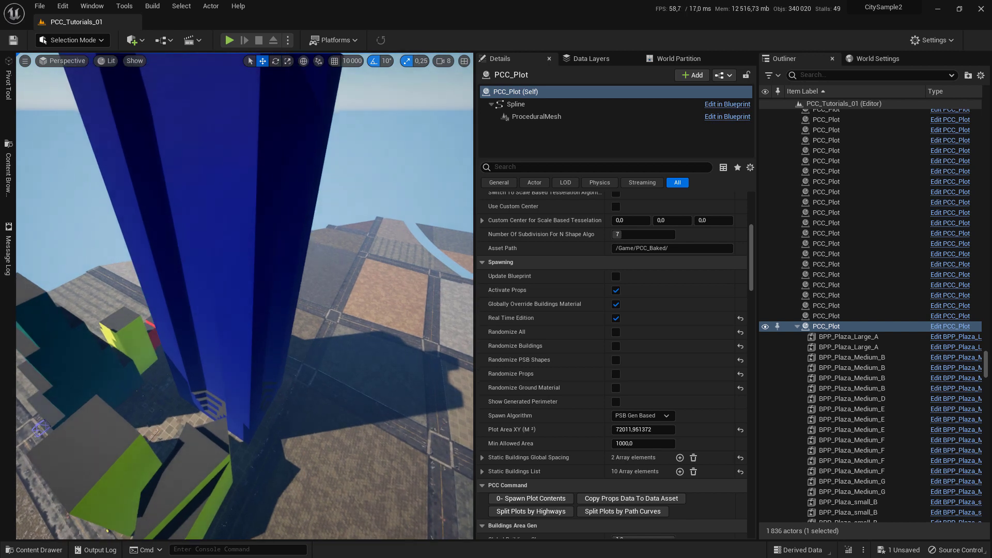
{"action": "scroll", "coordinate": [651, 320], "scroll_direction": "down", "scroll_amount": 8}
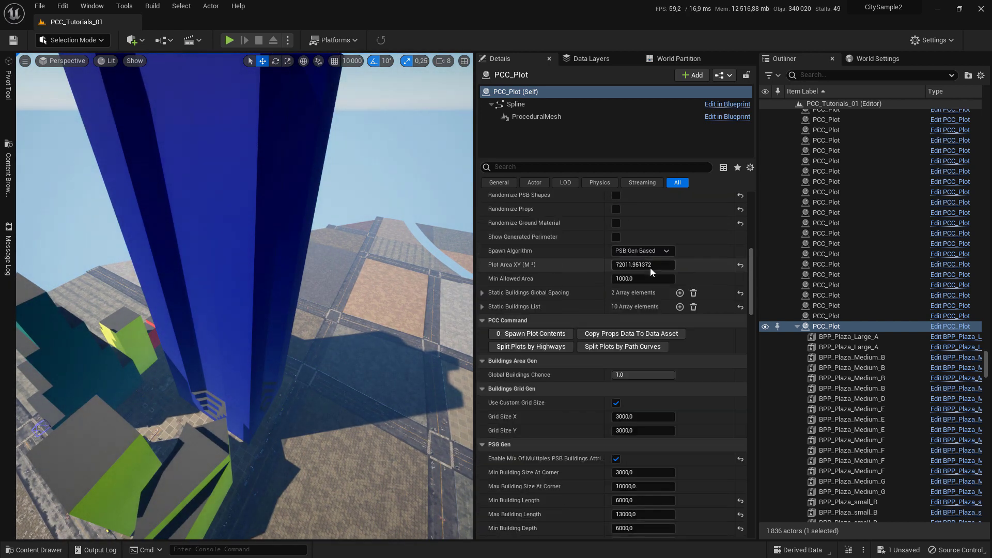
{"action": "left_click", "coordinate": [516, 377]}
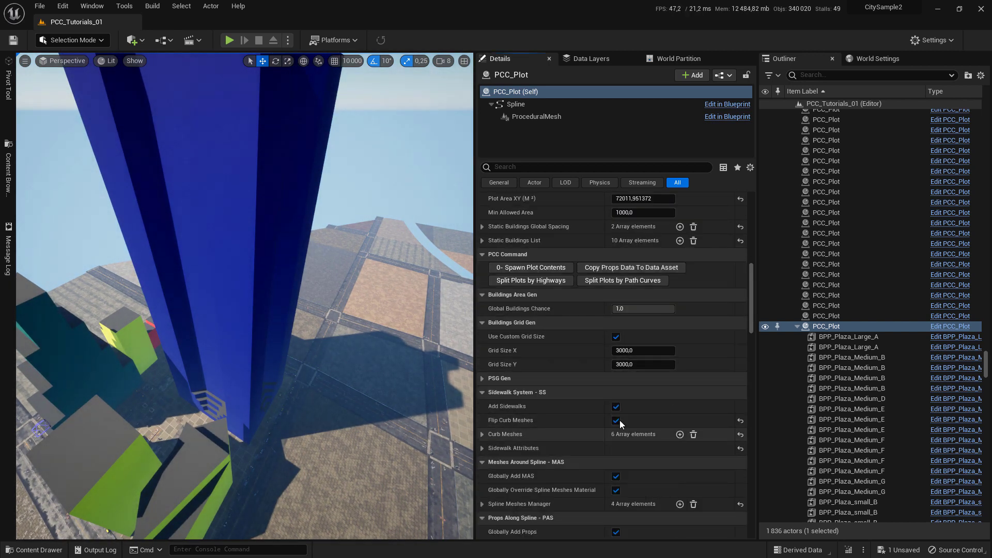
{"action": "scroll", "coordinate": [513, 413], "scroll_direction": "down", "scroll_amount": 5}
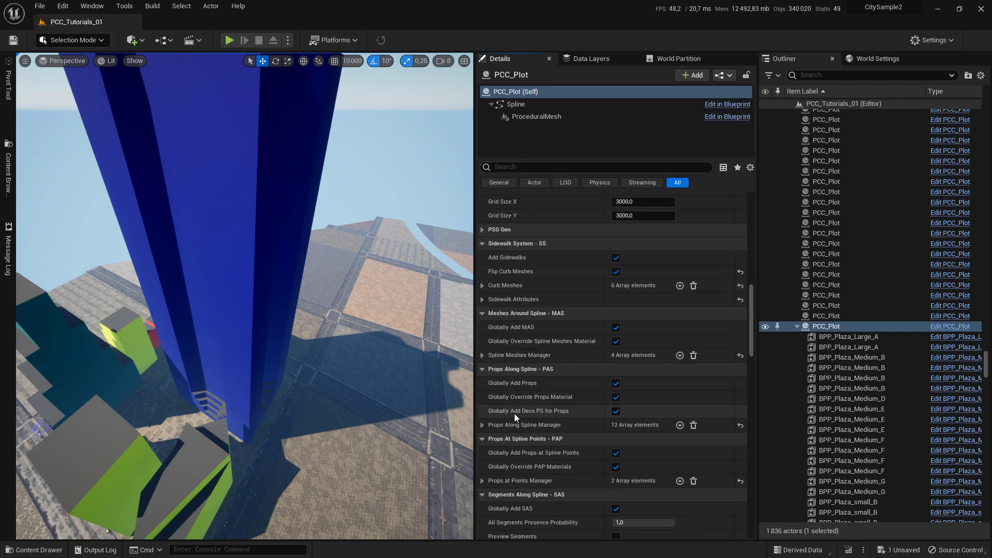
{"action": "scroll", "coordinate": [619, 413], "scroll_direction": "down", "scroll_amount": 6}
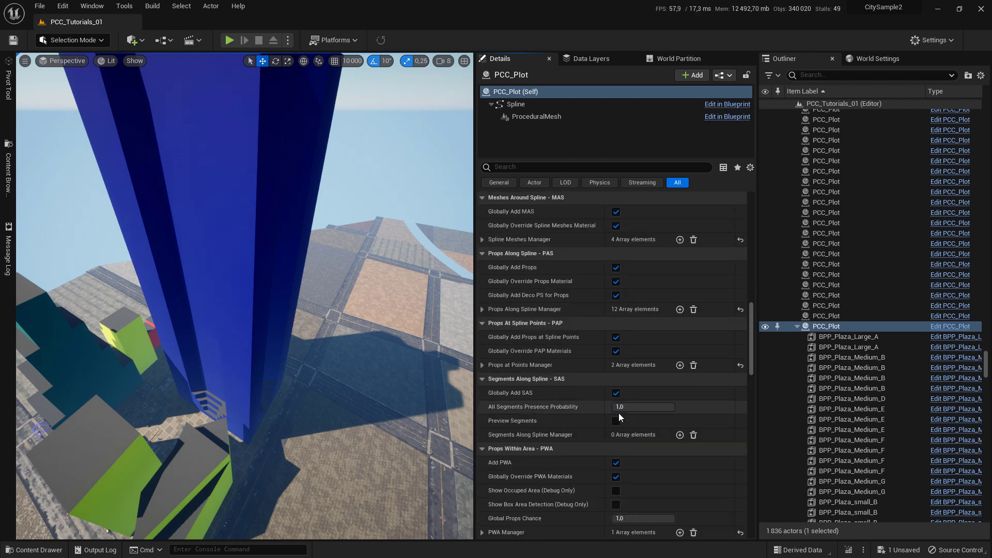
{"action": "scroll", "coordinate": [631, 389], "scroll_direction": "down", "scroll_amount": 4}
{"action": "left_click", "coordinate": [518, 387]}
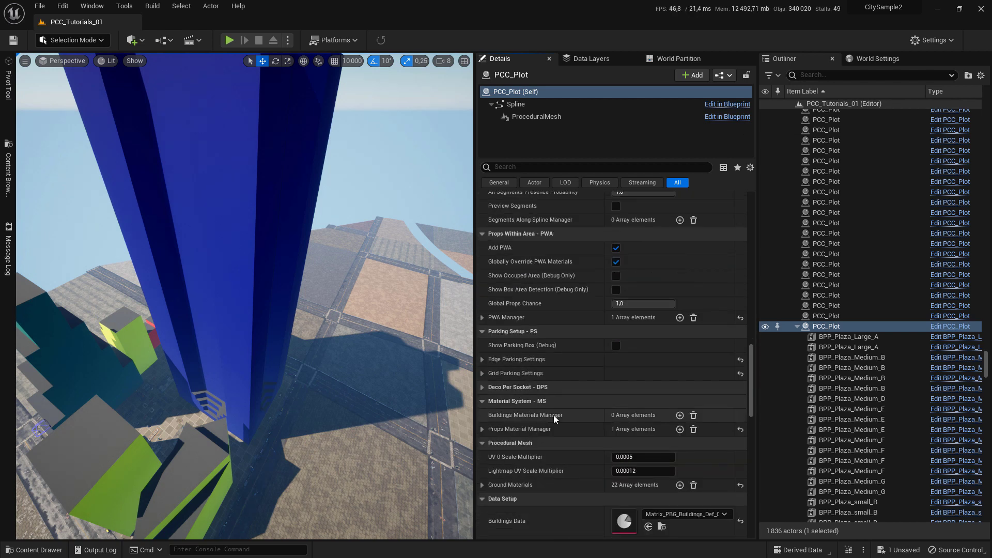
{"action": "scroll", "coordinate": [494, 426], "scroll_direction": "down", "scroll_amount": 2}
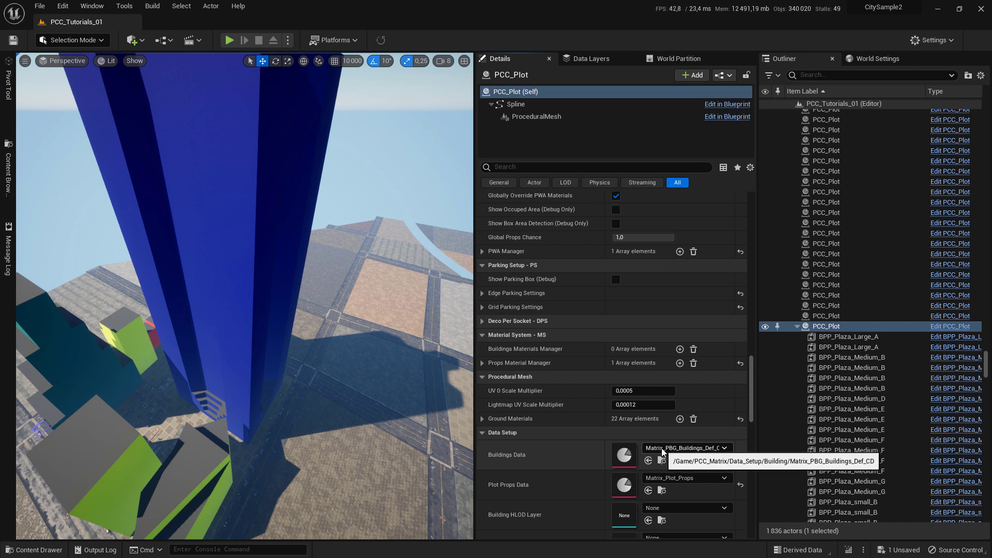
{"action": "scroll", "coordinate": [661, 448], "scroll_direction": "down", "scroll_amount": 2}
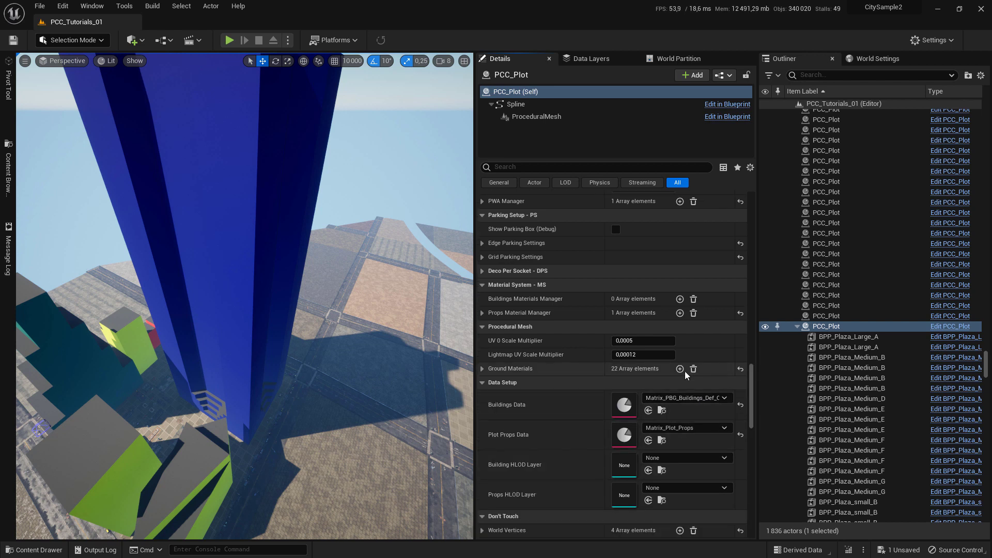
Step: Check which data assets are available for the plot's Buildings Data and view the building blocks from several angles
{"action": "left_click", "coordinate": [681, 400]}
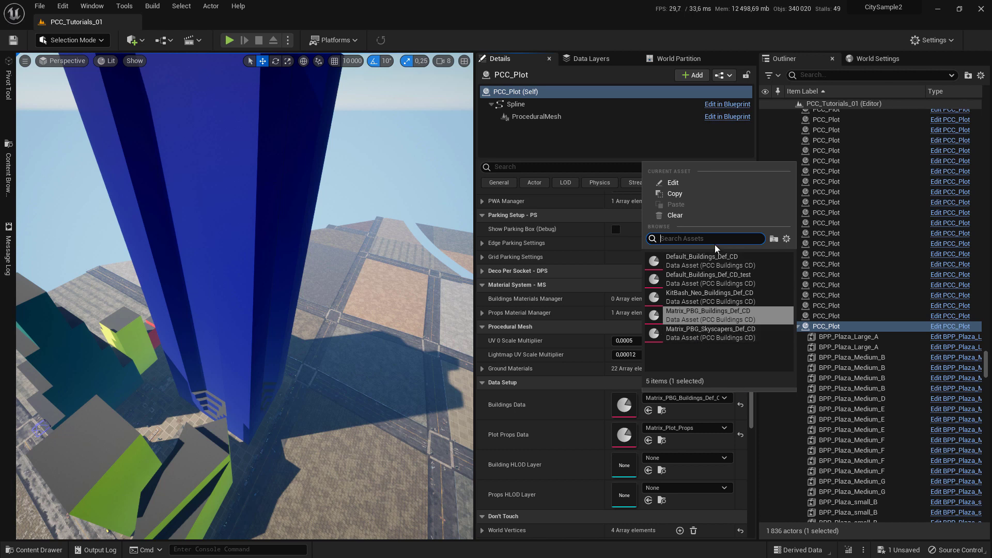
{"action": "key", "text": "s"}
{"action": "right_click_drag", "start_coordinate": [295, 384], "coordinate": [305, 403]}
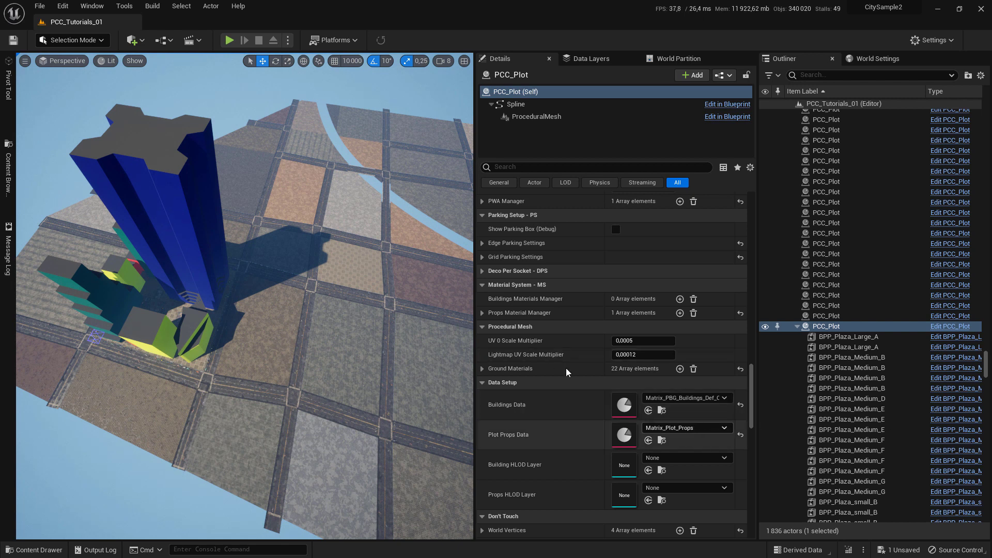
{"action": "right_click_drag", "start_coordinate": [259, 312], "coordinate": [227, 334]}
{"action": "key", "text": "w"}
{"action": "right_click_drag", "start_coordinate": [93, 331], "coordinate": [118, 335]}
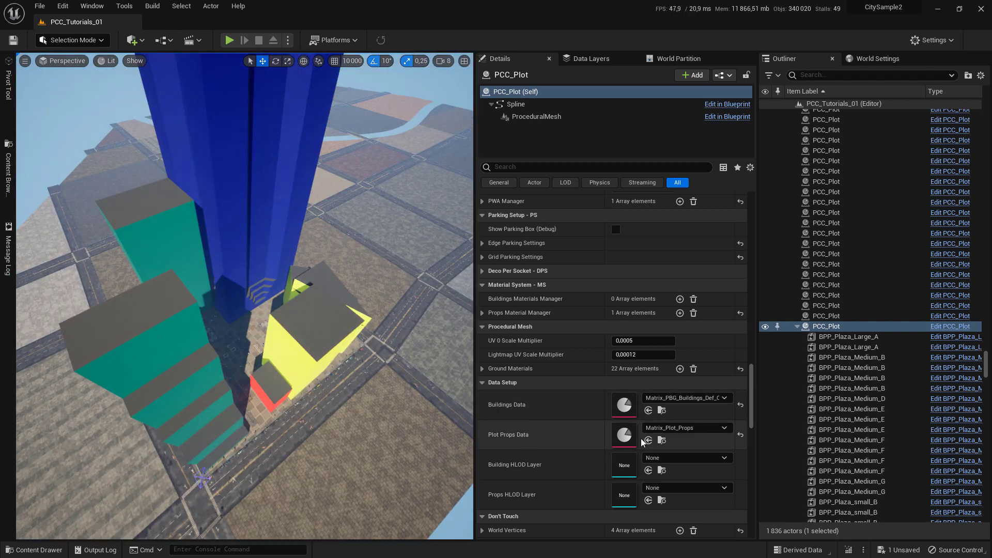
Step: Return to the plot's Spawning settings and examine the generated buildings, sidewalks and street props up close and from above
{"action": "scroll", "coordinate": [602, 318], "scroll_direction": "up", "scroll_amount": 8}
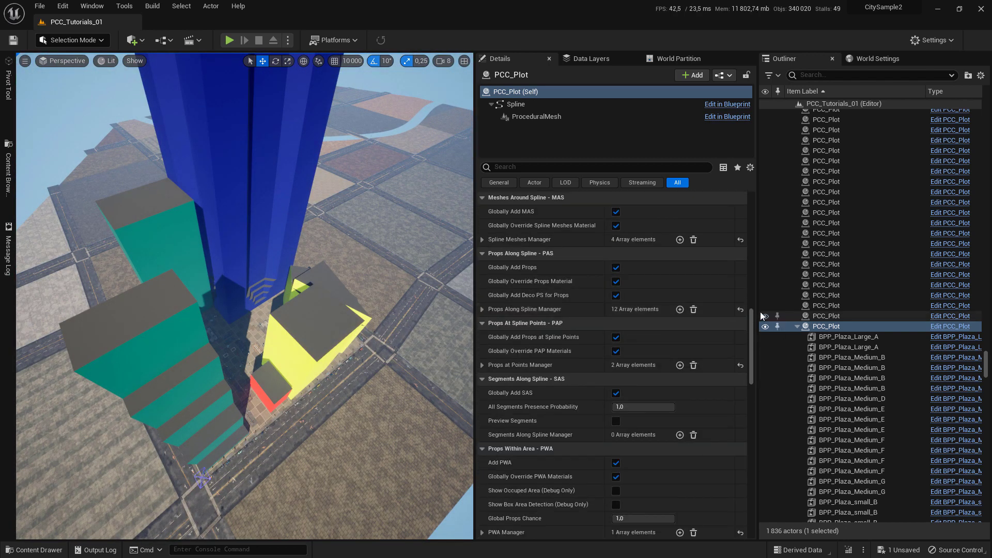
{"action": "left_click_drag", "start_coordinate": [751, 314], "coordinate": [743, 199]}
{"action": "scroll", "coordinate": [544, 330], "scroll_direction": "down", "scroll_amount": 4}
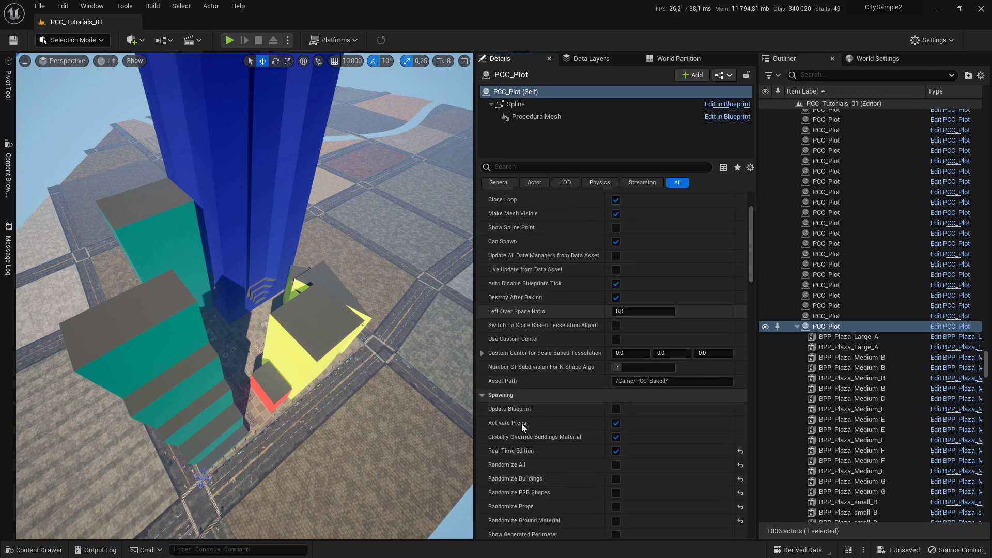
{"action": "scroll", "coordinate": [480, 299], "scroll_direction": "down", "scroll_amount": 5}
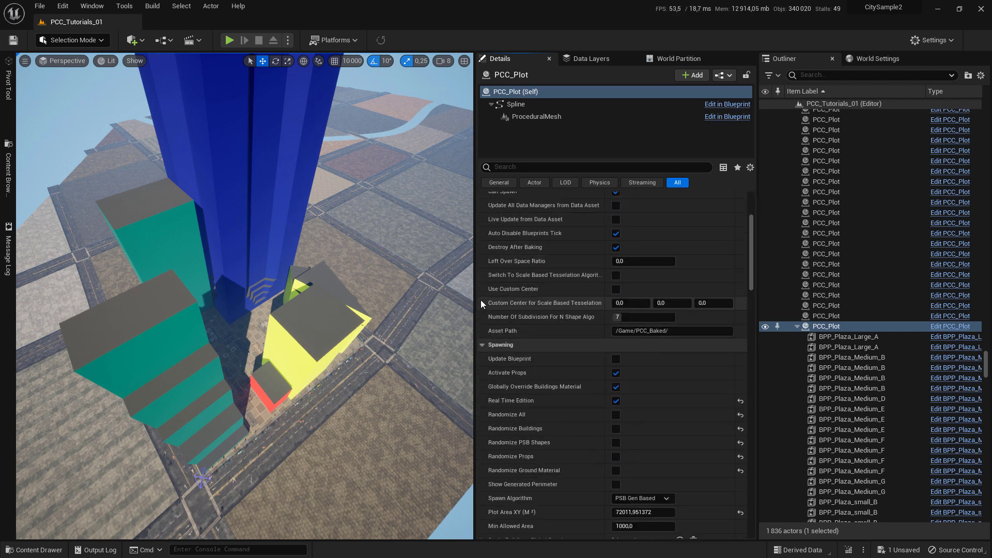
{"action": "right_click_drag", "start_coordinate": [413, 354], "coordinate": [167, 329]}
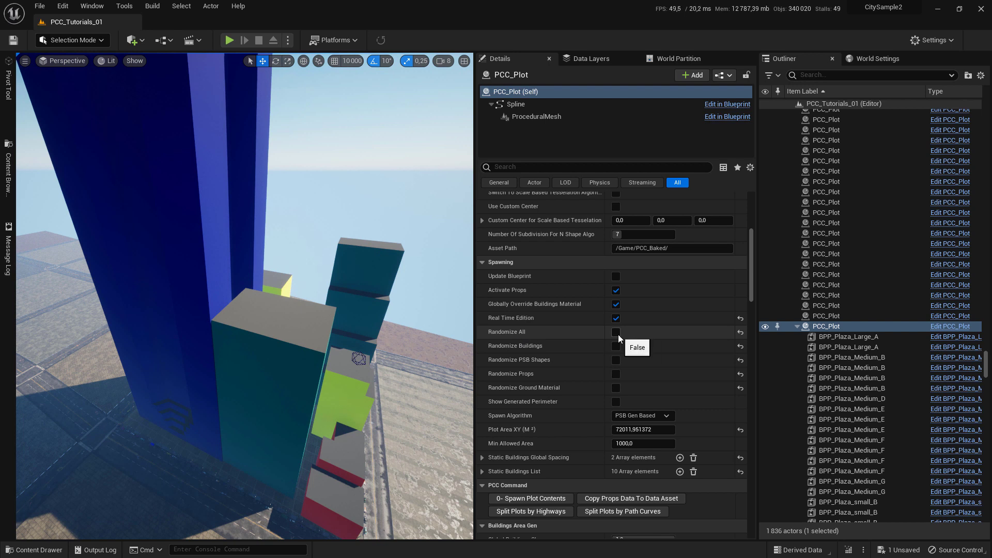
{"action": "right_click_drag", "start_coordinate": [240, 271], "coordinate": [300, 346]}
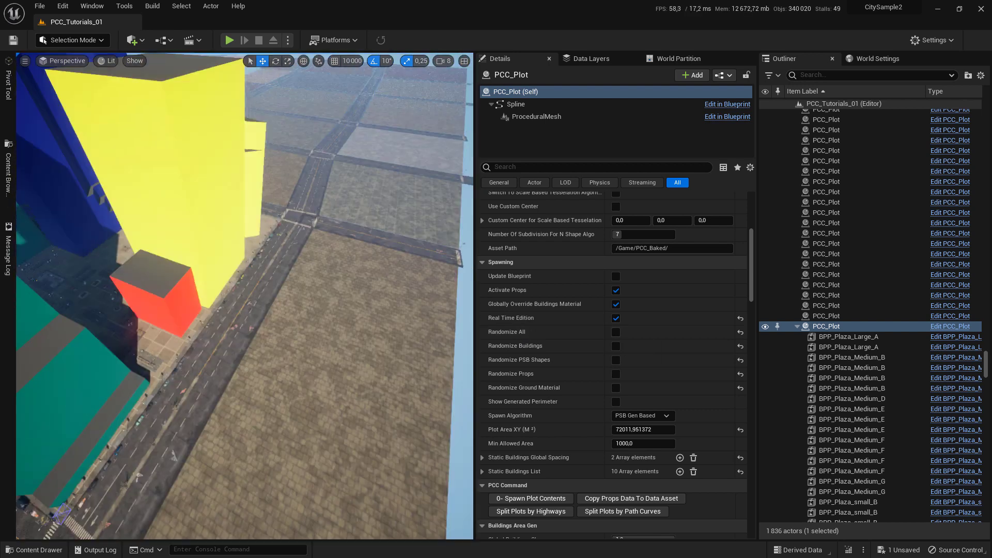
{"action": "mouse_move", "coordinate": [220, 345]}
{"action": "right_mouse_down"}
{"action": "mouse_move", "coordinate": [170, 310]}
{"action": "mouse_move", "coordinate": [217, 320]}
{"action": "mouse_move", "coordinate": [196, 341]}
{"action": "mouse_move", "coordinate": [220, 345]}
{"action": "right_mouse_up"}
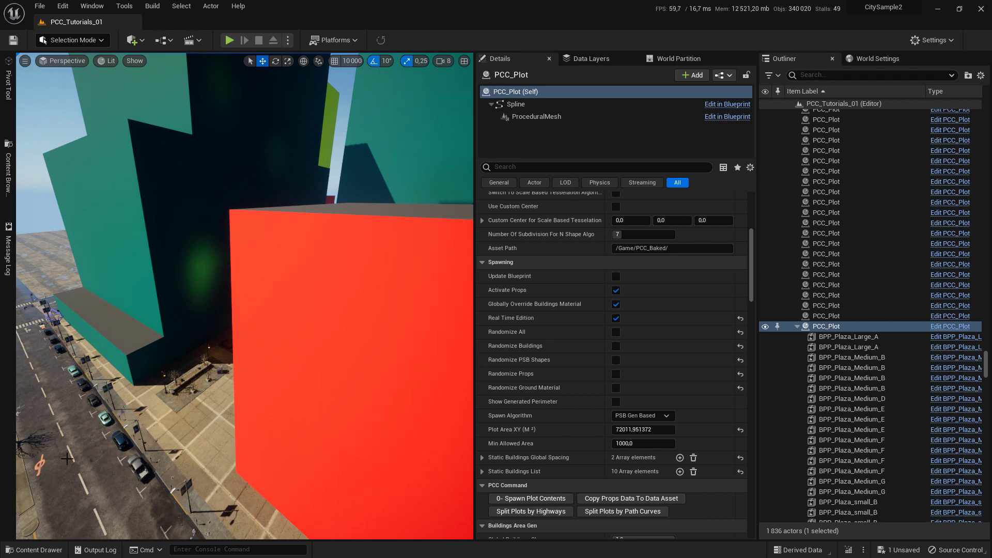
{"action": "right_click_drag", "start_coordinate": [68, 459], "coordinate": [119, 434]}
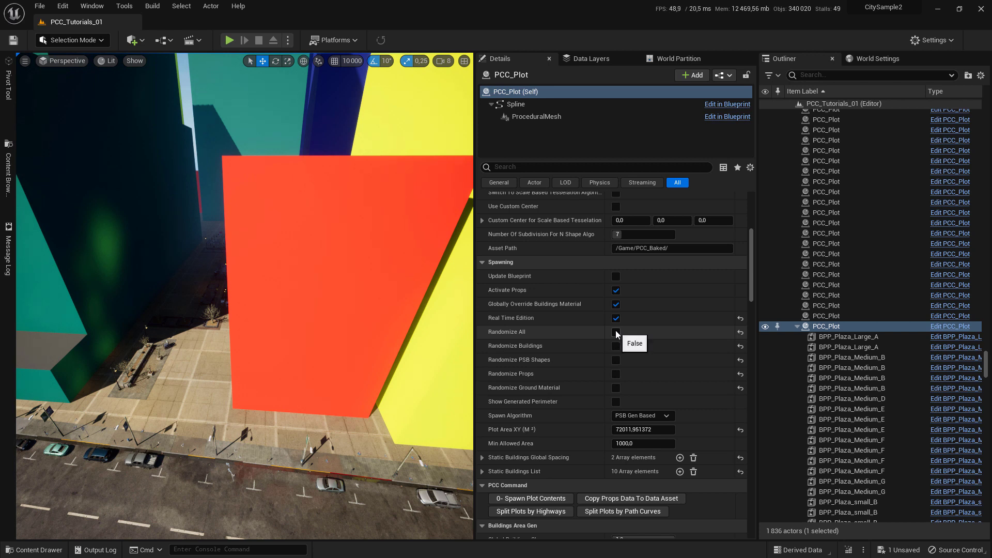
{"action": "right_click_drag", "start_coordinate": [393, 326], "coordinate": [357, 334]}
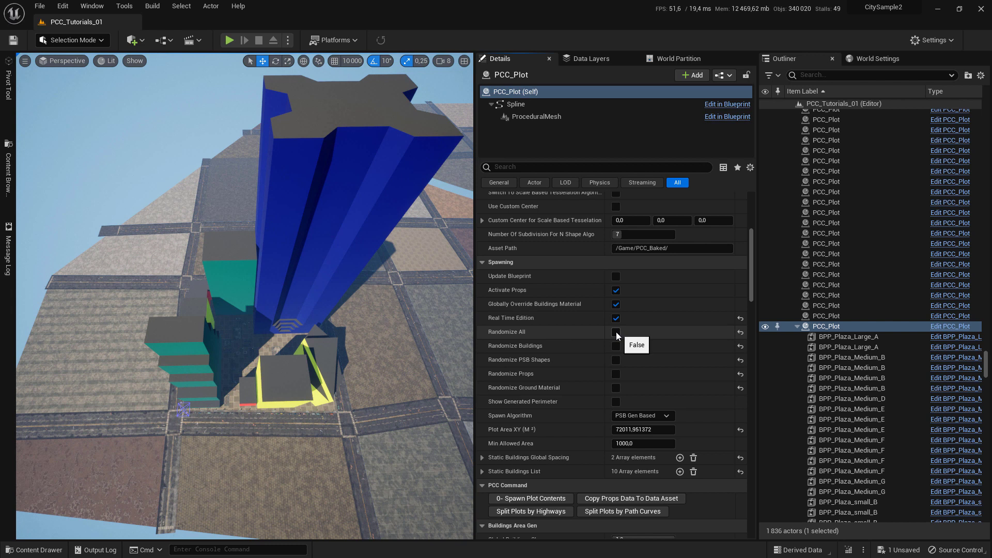
Step: Regenerate the whole plot several times with Randomize All
{"action": "left_click", "coordinate": [616, 332]}
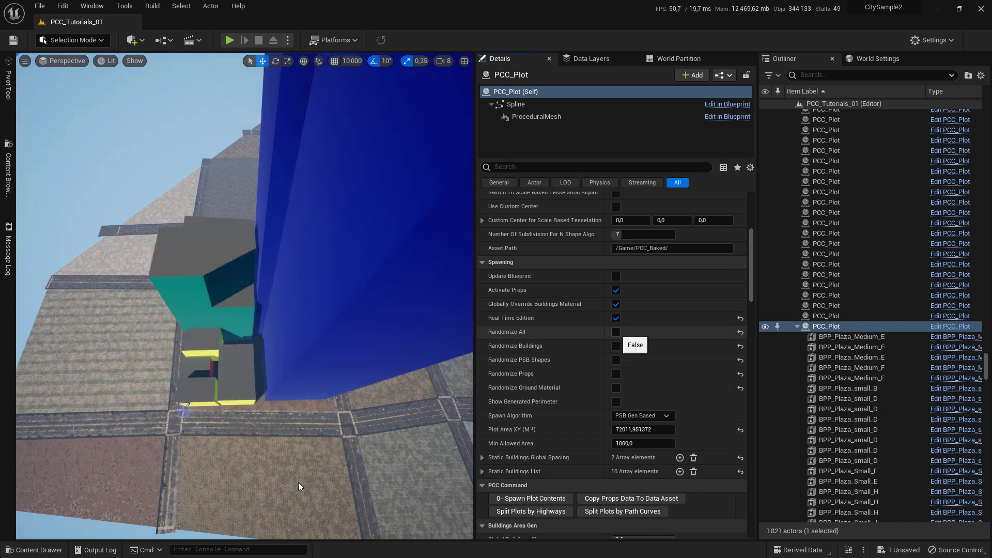
{"action": "right_click_drag", "start_coordinate": [281, 470], "coordinate": [311, 434]}
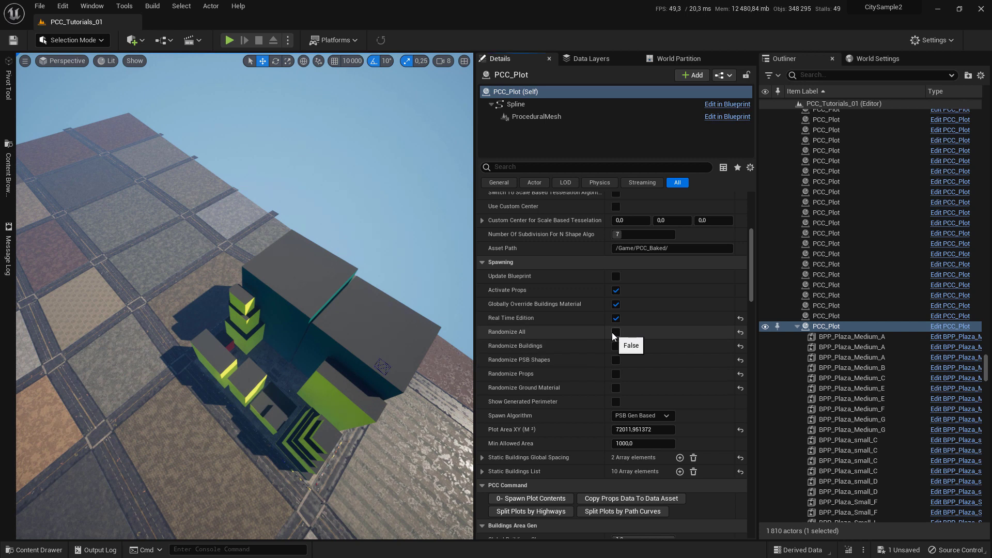
{"action": "left_click", "coordinate": [612, 332]}
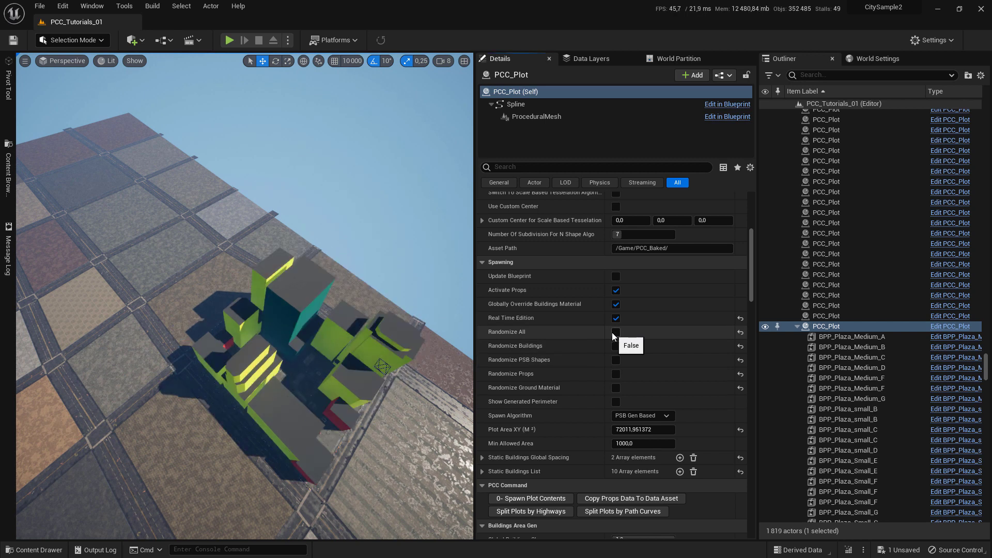
{"action": "left_click", "coordinate": [613, 332]}
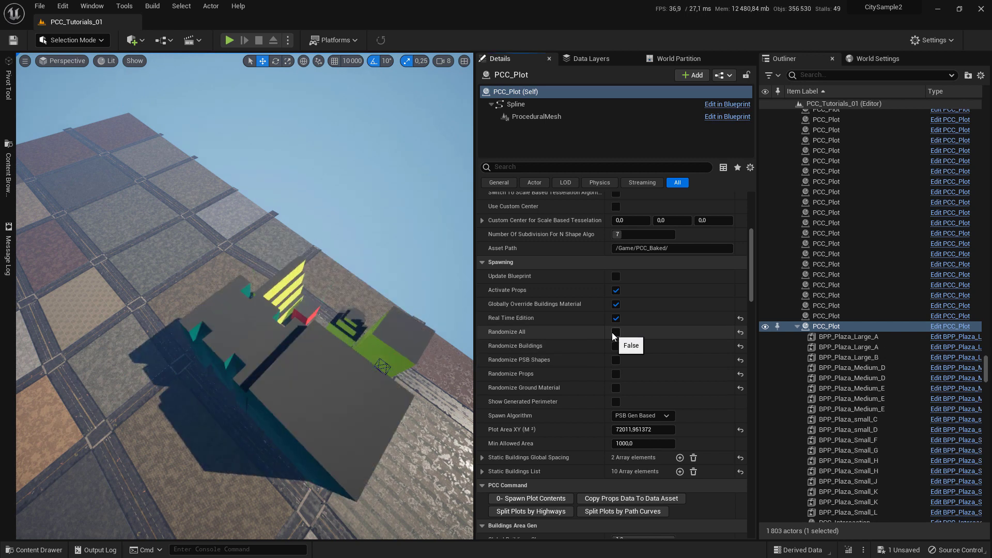
Step: Regenerate only the building forms on the plot repeatedly with Randomize PSB Shapes, checking them from different sides
{"action": "right_click_drag", "start_coordinate": [331, 330], "coordinate": [264, 279]}
{"action": "key", "text": "s"}
{"action": "right_click_drag", "start_coordinate": [183, 265], "coordinate": [238, 272]}
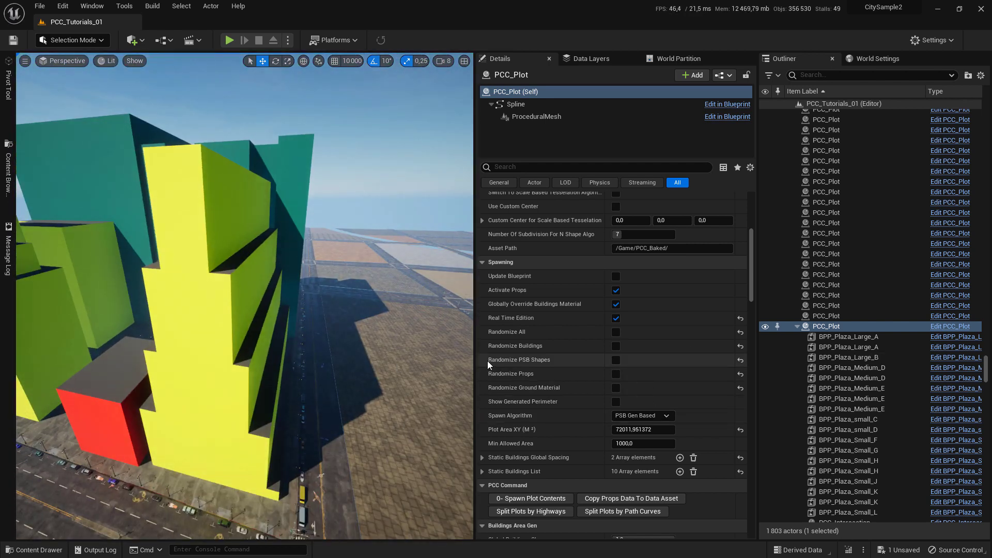
{"action": "left_click", "coordinate": [616, 361]}
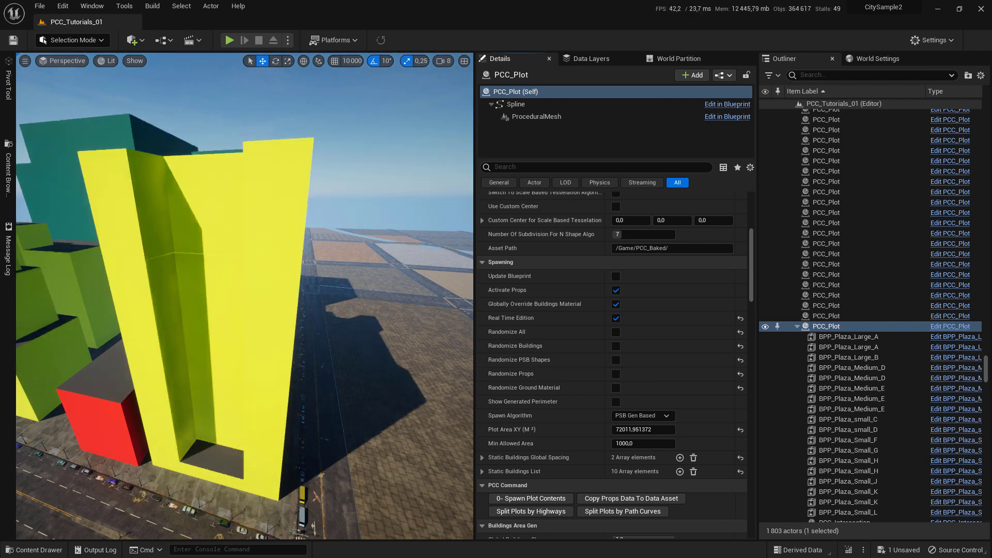
{"action": "right_click_drag", "start_coordinate": [290, 206], "coordinate": [395, 219]}
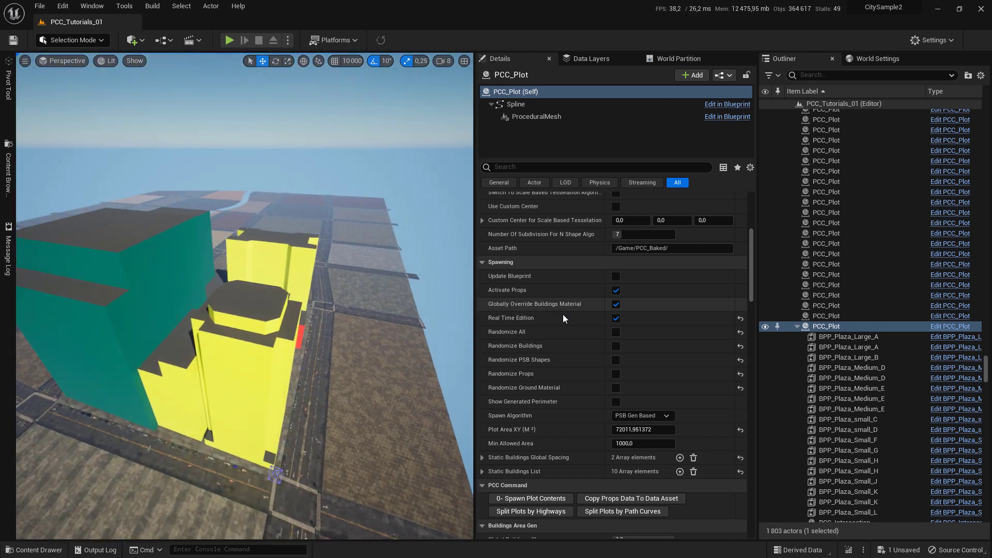
{"action": "left_click", "coordinate": [616, 360]}
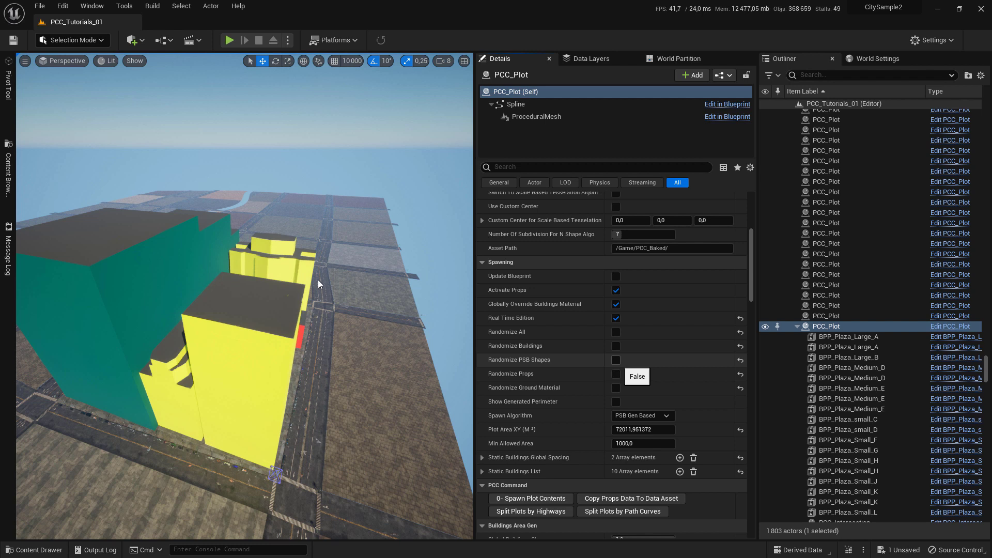
Step: Turn off Activate Props for the plot while viewing its street edge up close
{"action": "right_click_drag", "start_coordinate": [336, 238], "coordinate": [166, 312]}
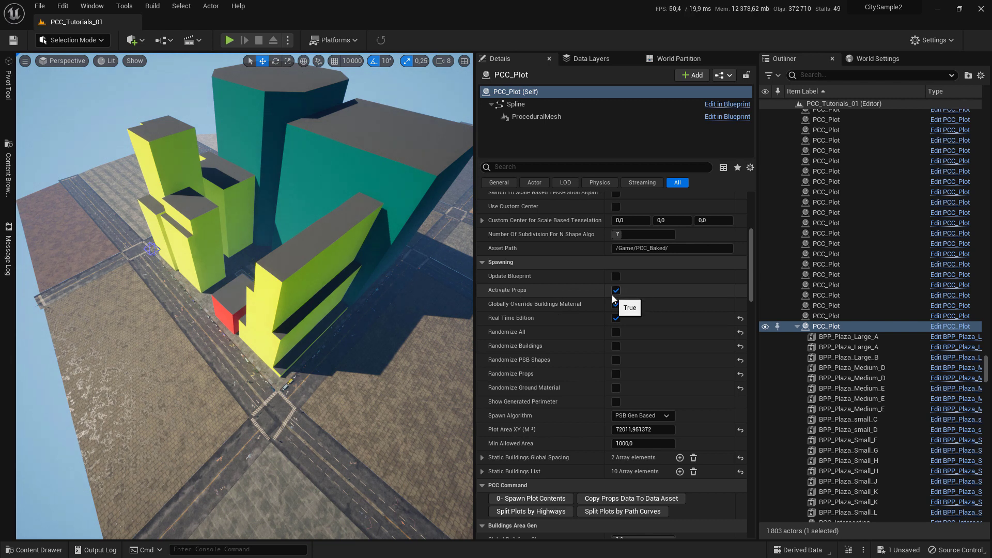
{"action": "right_click_drag", "start_coordinate": [140, 243], "coordinate": [129, 297]}
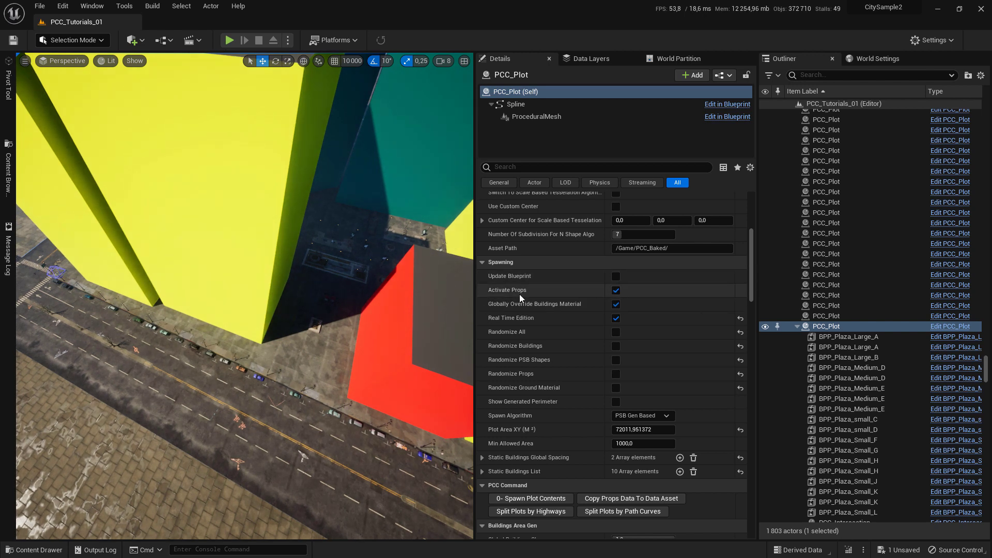
{"action": "left_click", "coordinate": [619, 291]}
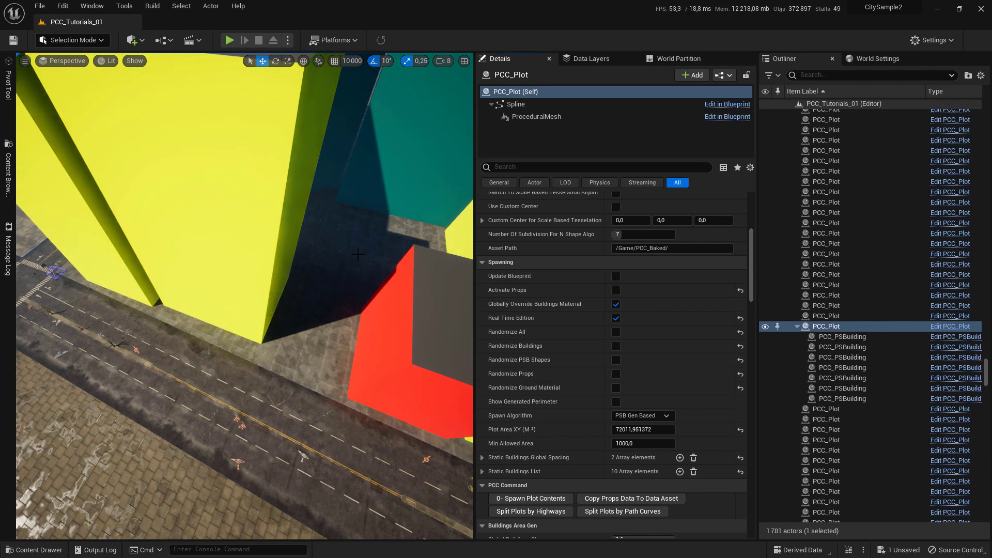
Step: Regenerate the plot's building layout repeatedly with Randomize Buildings, viewing it from different sides, and finish with Randomize PSB Shapes
{"action": "right_click_drag", "start_coordinate": [248, 289], "coordinate": [284, 256]}
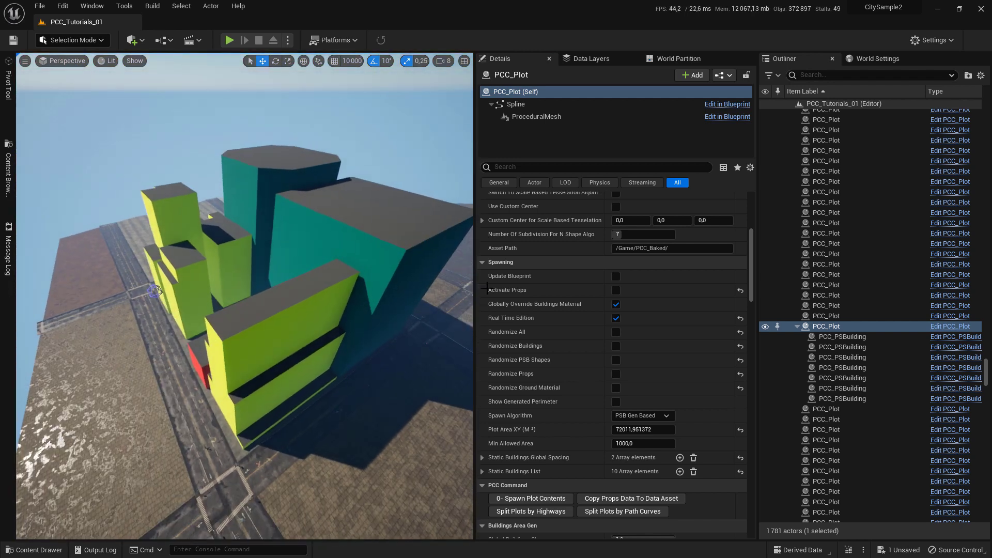
{"action": "left_click", "coordinate": [617, 348]}
{"action": "left_click", "coordinate": [614, 347]}
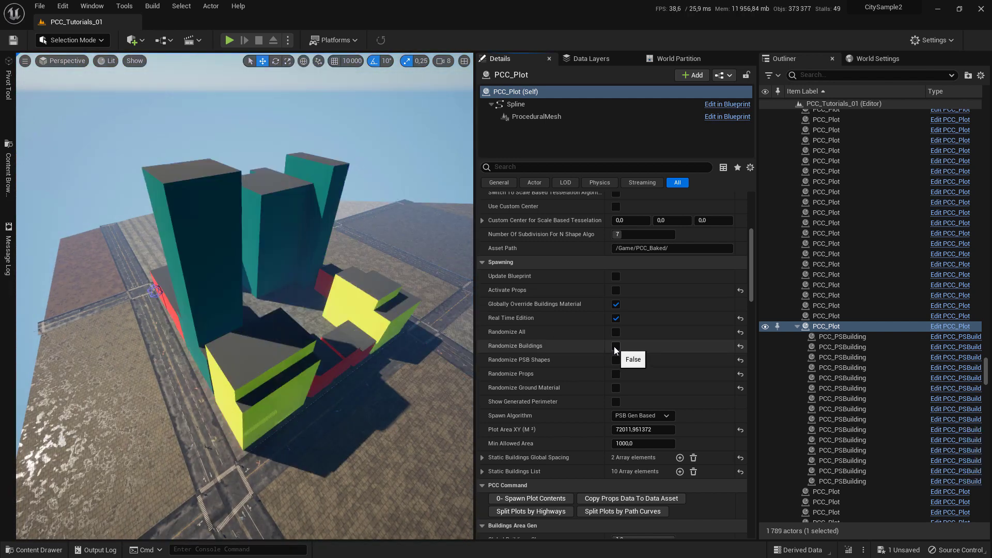
{"action": "left_click", "coordinate": [614, 347]}
{"action": "left_click", "coordinate": [614, 347]}
{"action": "left_click", "coordinate": [614, 347]}
{"action": "right_click_drag", "start_coordinate": [310, 269], "coordinate": [336, 272]}
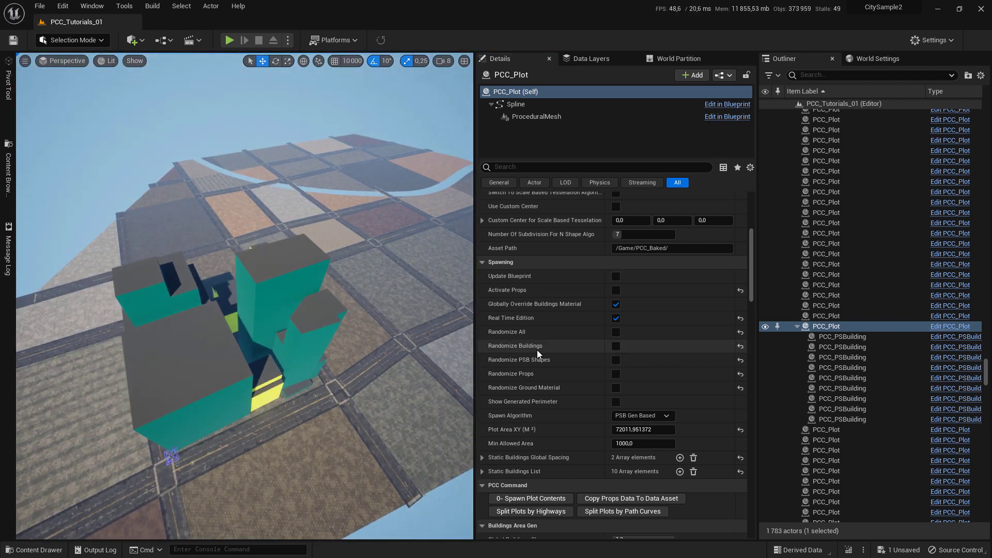
{"action": "left_click", "coordinate": [614, 346]}
{"action": "left_click", "coordinate": [613, 347]}
{"action": "left_click", "coordinate": [614, 346]}
{"action": "right_click_drag", "start_coordinate": [310, 268], "coordinate": [362, 264]}
{"action": "left_click", "coordinate": [615, 360]}
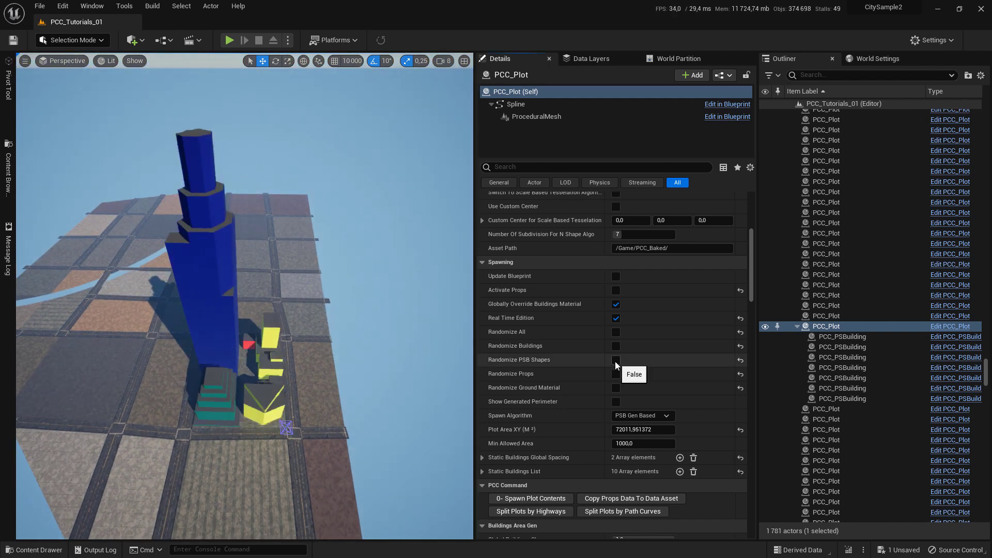
Step: Turn Activate Props back on and regenerate the street props with Randomize Props while viewing the plot's corner at street level
{"action": "right_click_drag", "start_coordinate": [378, 341], "coordinate": [310, 338]}
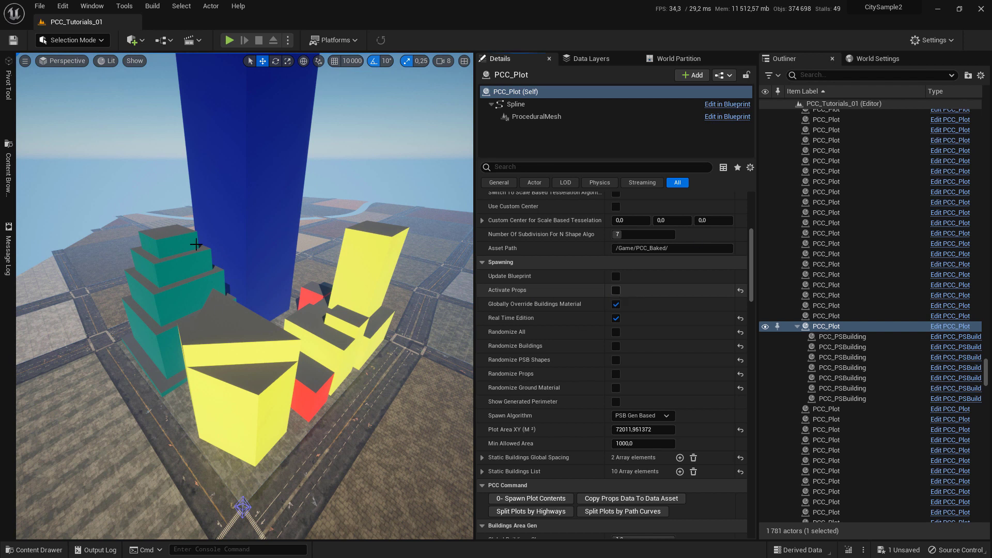
{"action": "right_click_drag", "start_coordinate": [243, 276], "coordinate": [250, 297]}
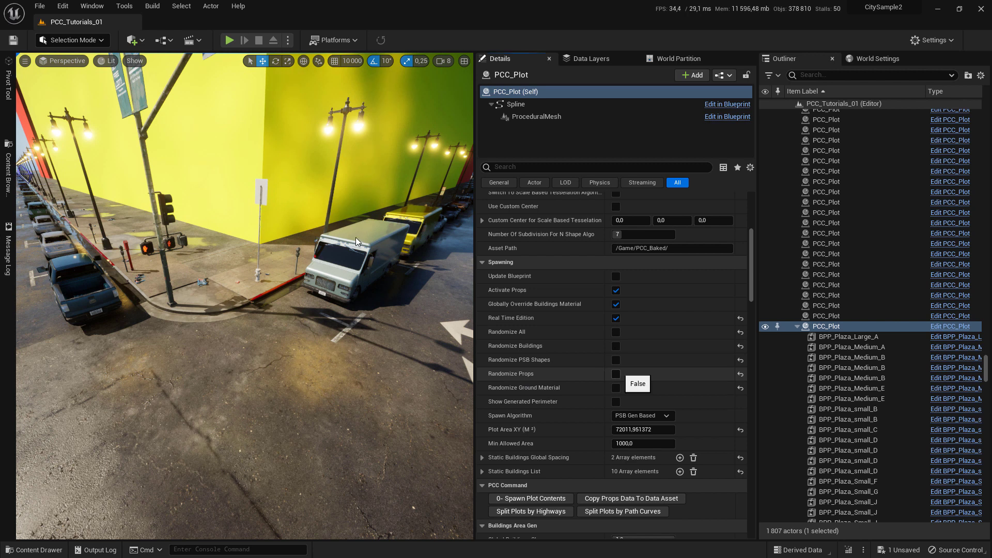
{"action": "right_click_drag", "start_coordinate": [356, 241], "coordinate": [168, 191]}
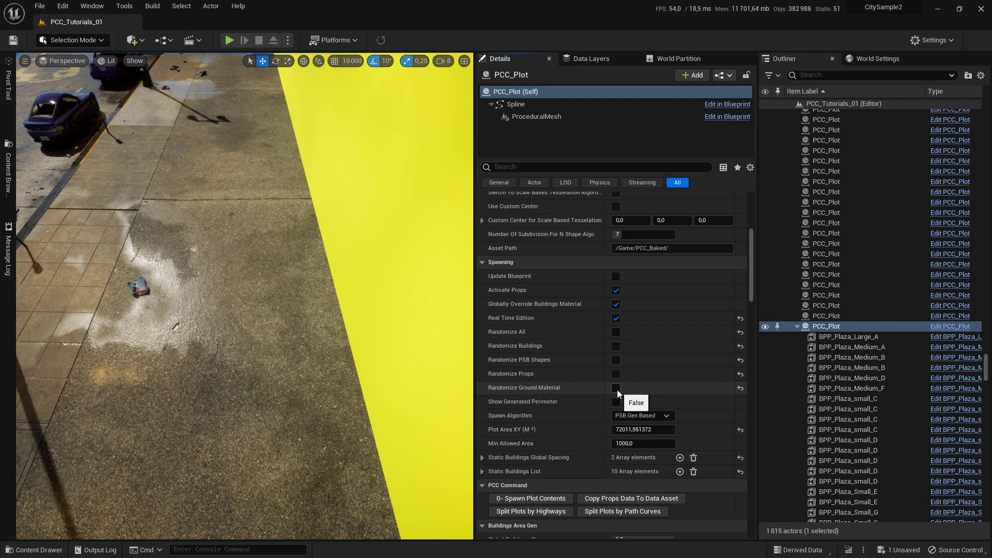
Step: Regenerate the plot's ground surface several times with Randomize Ground Material while looking along the sidewalk
{"action": "right_click_drag", "start_coordinate": [139, 178], "coordinate": [258, 315]}
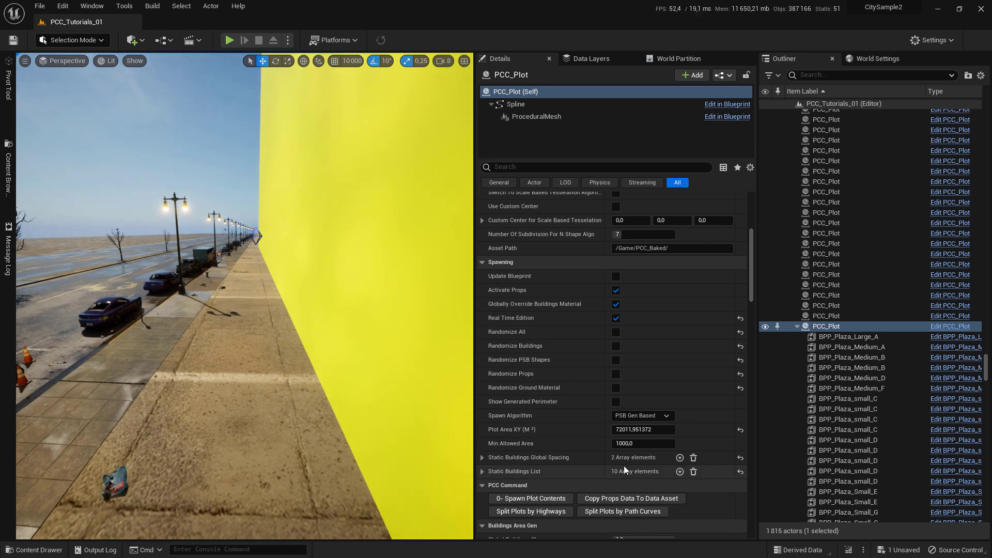
{"action": "left_click", "coordinate": [614, 393]}
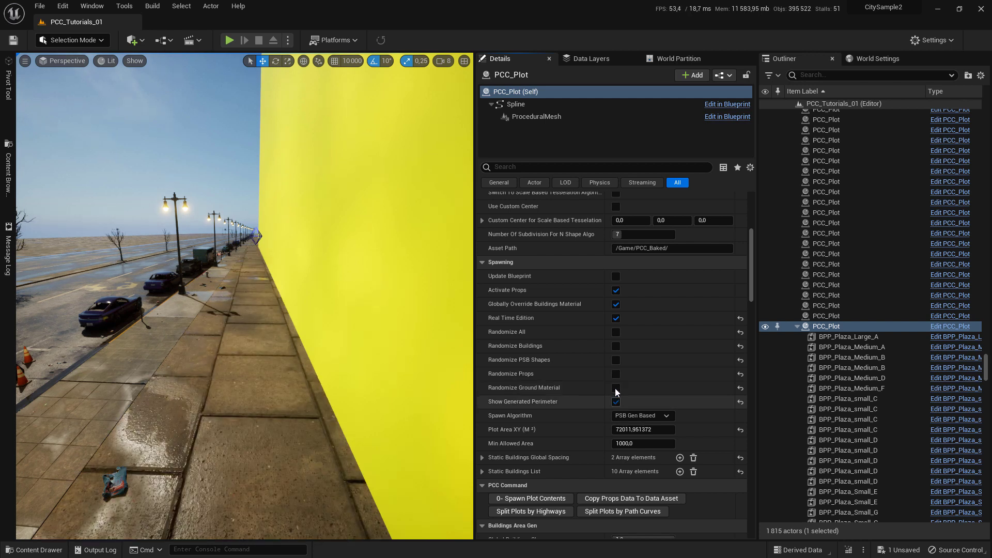
{"action": "left_click", "coordinate": [616, 392]}
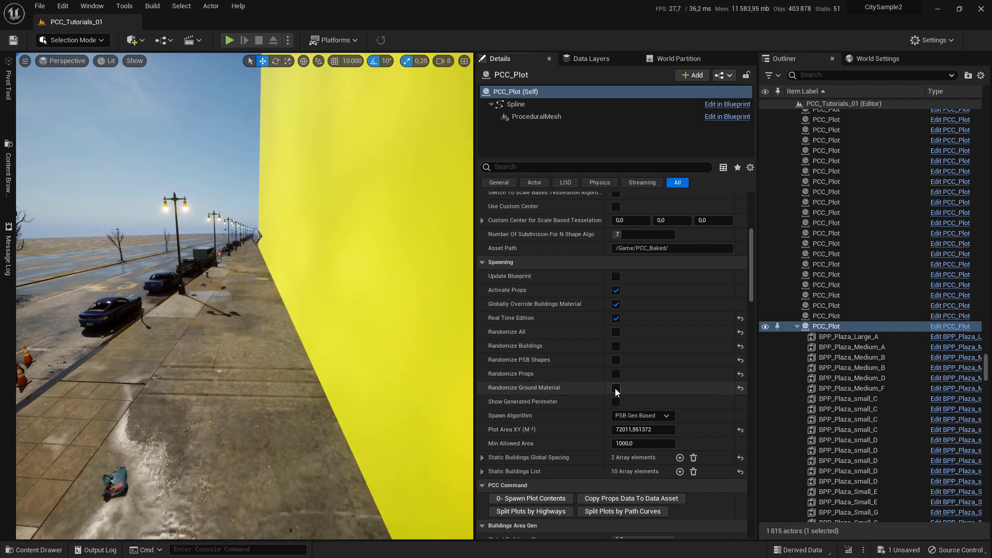
Step: Set the plot's Spawn Algorithm to Edge Based and examine the buildings along its perimeter from several sides
{"action": "right_click_drag", "start_coordinate": [243, 295], "coordinate": [194, 163]}
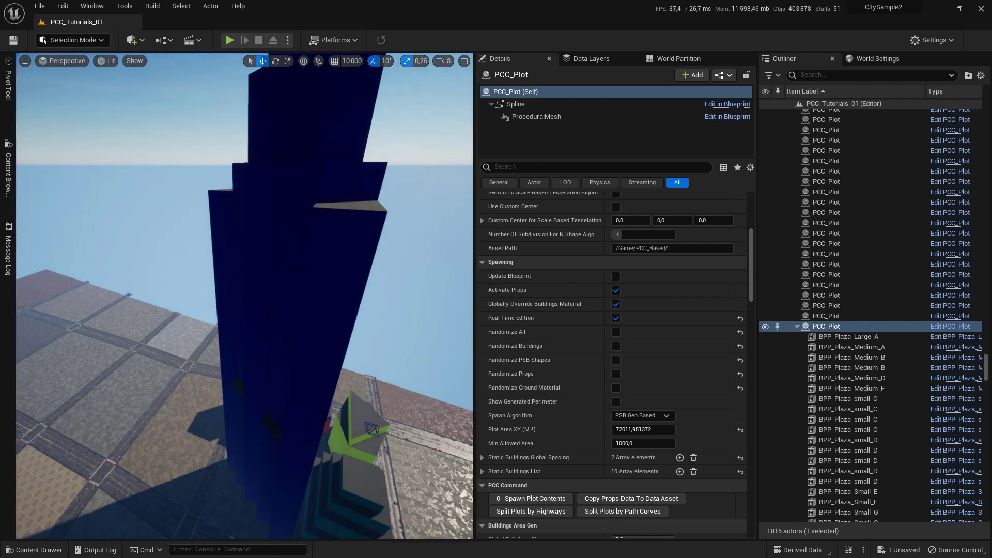
{"action": "scroll", "coordinate": [641, 509], "scroll_direction": "down", "scroll_amount": 3}
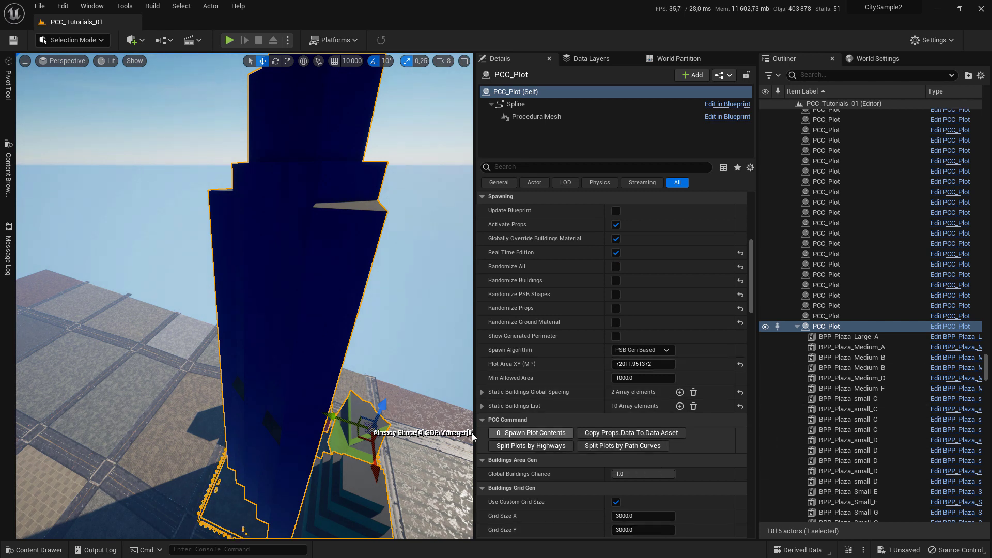
{"action": "mouse_move", "coordinate": [100, 271]}
{"action": "right_mouse_down"}
{"action": "mouse_move", "coordinate": [129, 289]}
{"action": "mouse_move", "coordinate": [149, 274]}
{"action": "mouse_move", "coordinate": [175, 279]}
{"action": "mouse_move", "coordinate": [155, 305]}
{"action": "mouse_move", "coordinate": [181, 279]}
{"action": "mouse_move", "coordinate": [165, 310]}
{"action": "mouse_move", "coordinate": [140, 294]}
{"action": "mouse_move", "coordinate": [160, 274]}
{"action": "mouse_move", "coordinate": [129, 284]}
{"action": "mouse_move", "coordinate": [150, 300]}
{"action": "mouse_move", "coordinate": [140, 274]}
{"action": "mouse_move", "coordinate": [155, 287]}
{"action": "mouse_move", "coordinate": [170, 279]}
{"action": "mouse_move", "coordinate": [155, 289]}
{"action": "mouse_move", "coordinate": [175, 281]}
{"action": "mouse_move", "coordinate": [119, 300]}
{"action": "mouse_move", "coordinate": [83, 294]}
{"action": "mouse_move", "coordinate": [104, 271]}
{"action": "right_mouse_up"}
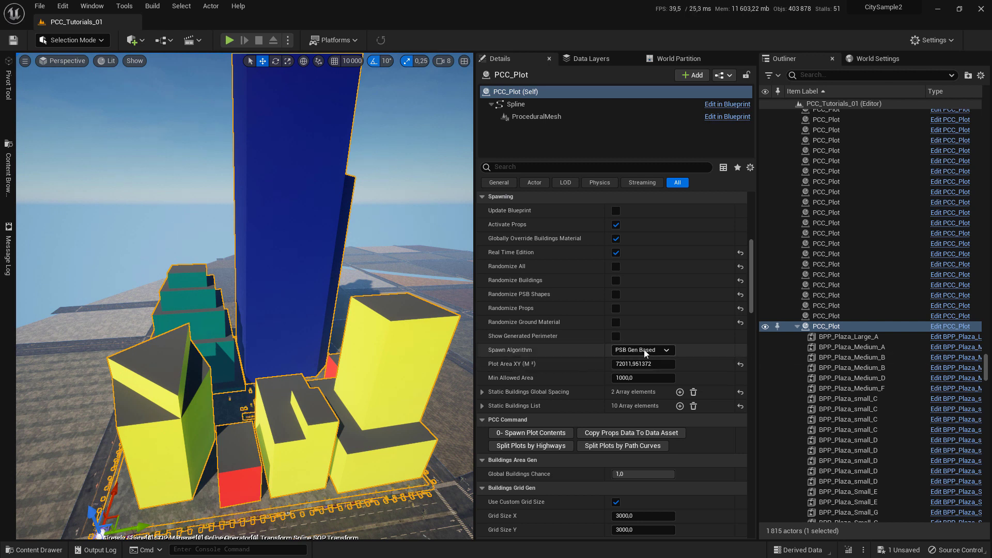
{"action": "left_click", "coordinate": [664, 351]}
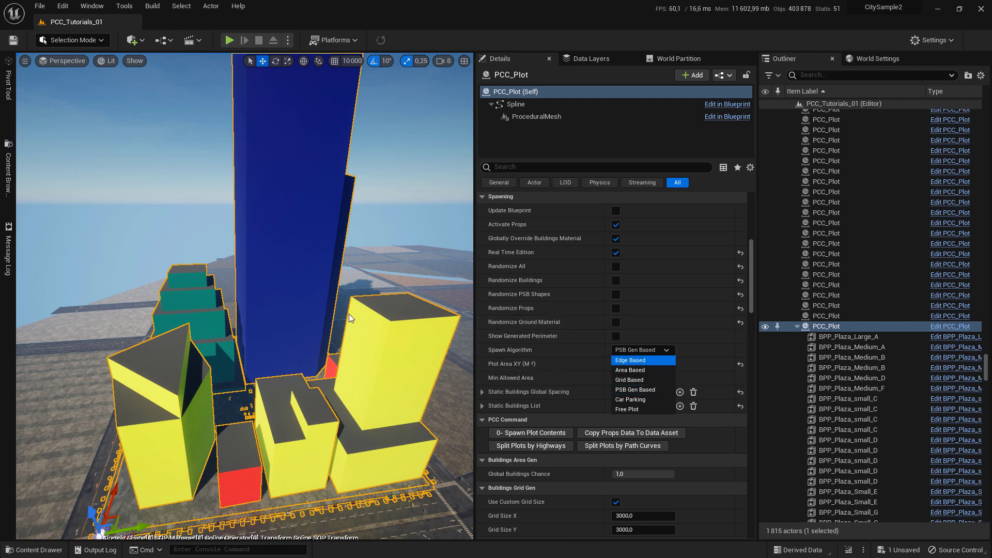
{"action": "key", "text": "Return"}
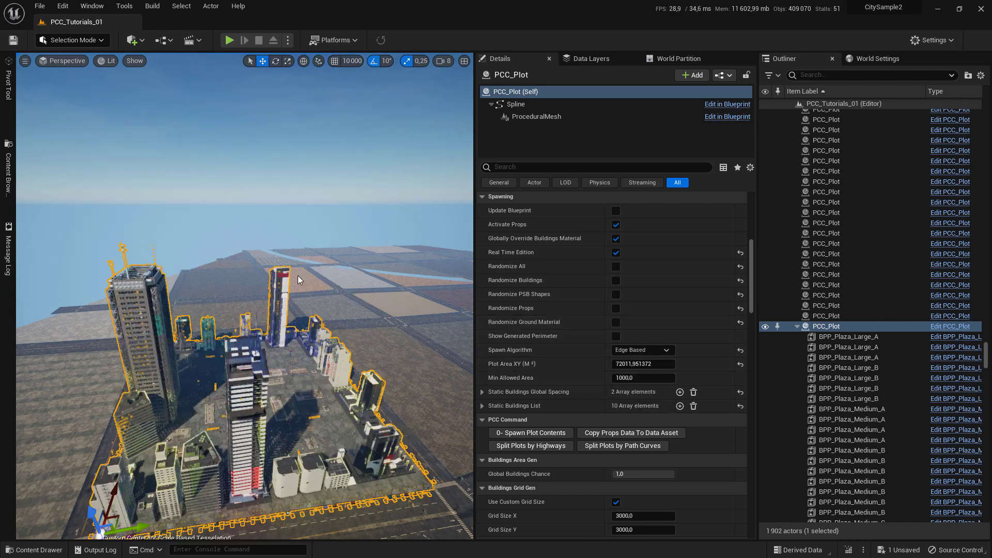
{"action": "right_click_drag", "start_coordinate": [285, 275], "coordinate": [232, 279]}
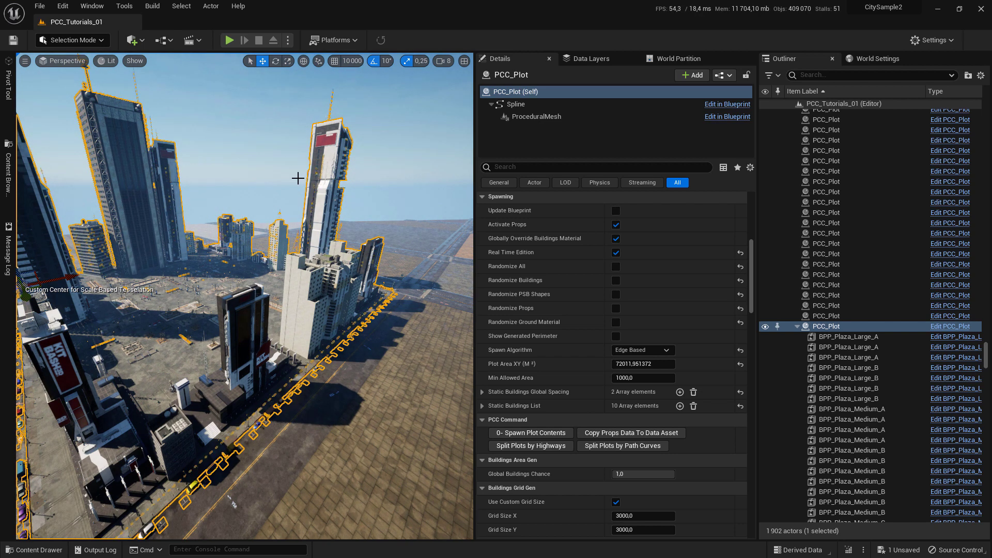
{"action": "right_click_drag", "start_coordinate": [297, 178], "coordinate": [248, 187]}
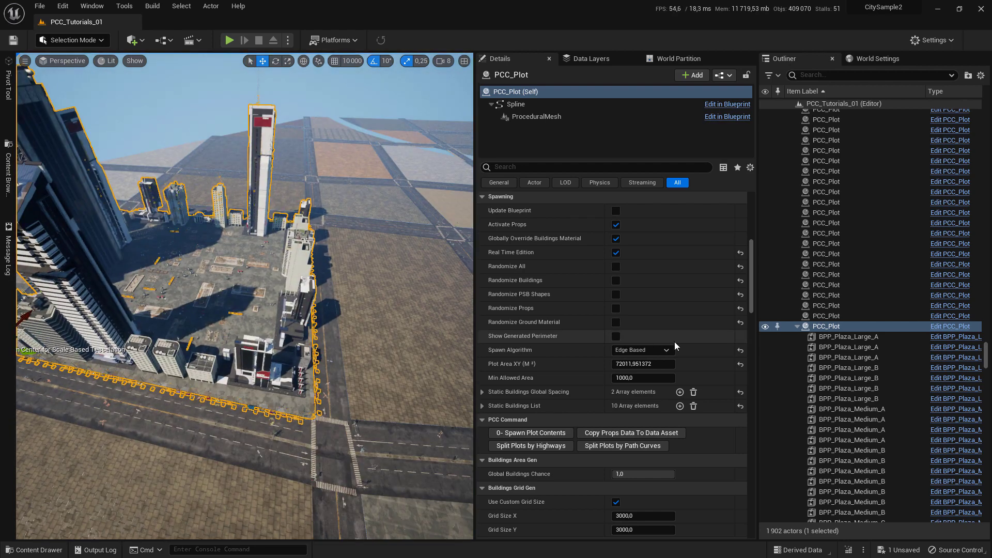
{"action": "right_click_drag", "start_coordinate": [330, 259], "coordinate": [49, 225]}
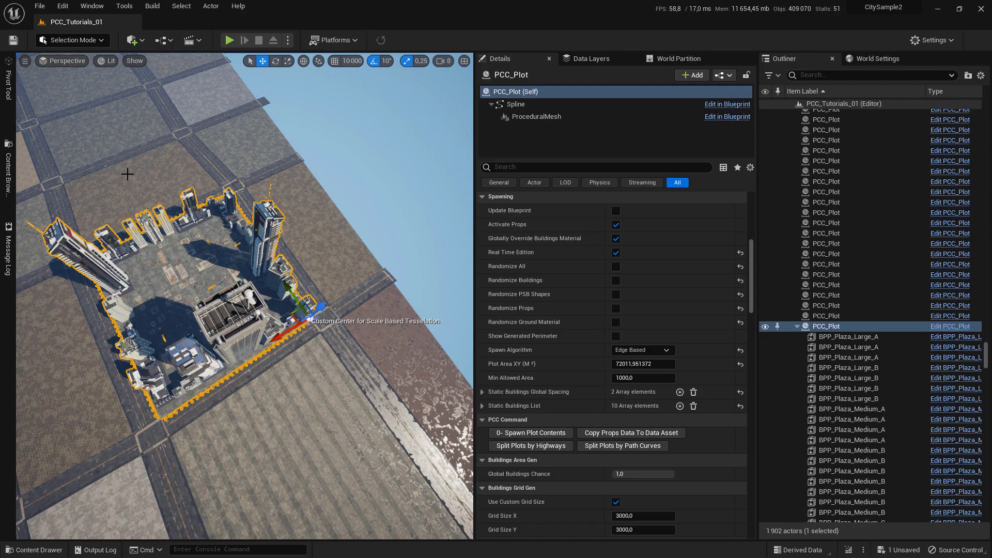
{"action": "right_click_drag", "start_coordinate": [269, 450], "coordinate": [497, 376]}
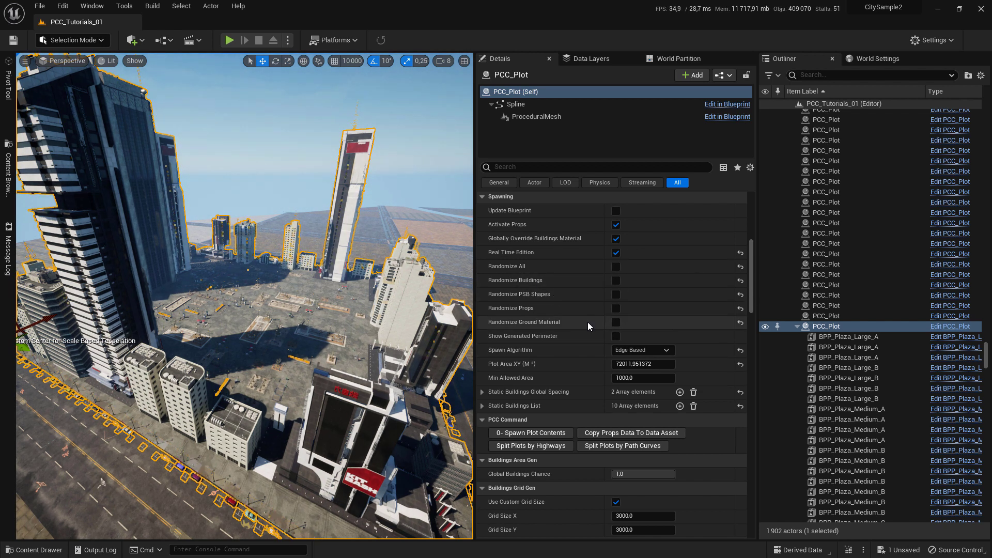
Step: Switch the plot's Spawn Algorithm to Area Based and examine the building cluster from several sides
{"action": "left_click", "coordinate": [648, 353]}
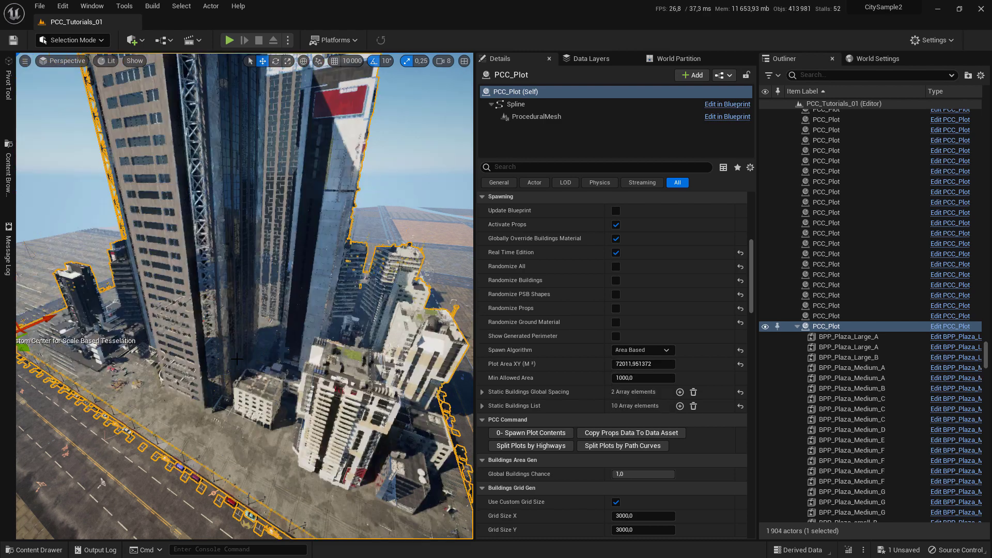
{"action": "right_click_drag", "start_coordinate": [158, 322], "coordinate": [305, 401]}
{"action": "right_click_drag", "start_coordinate": [334, 224], "coordinate": [341, 222]}
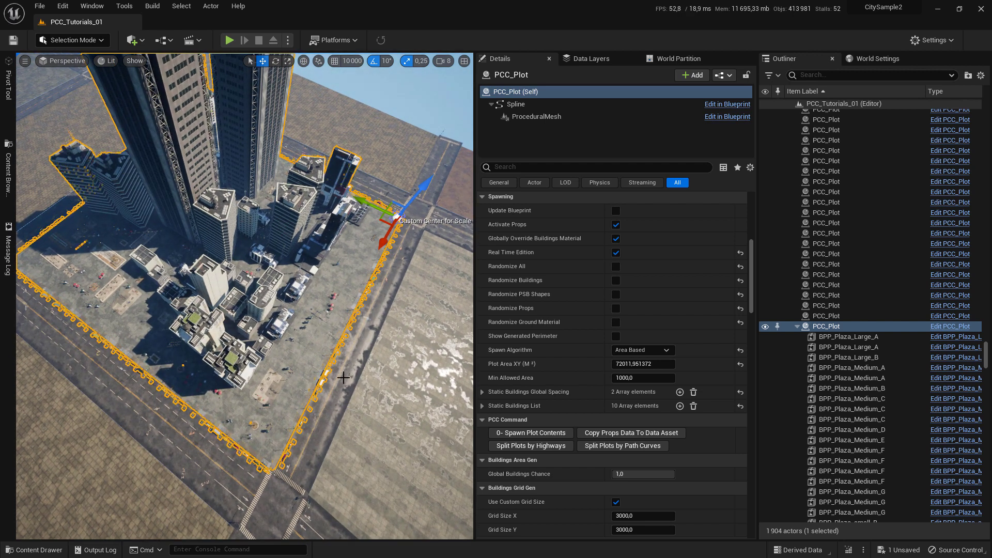
{"action": "right_click_drag", "start_coordinate": [286, 410], "coordinate": [328, 410]}
Step: Change the plot's Spawn Algorithm to Grid Based, then examine the rows of buildings and the Buildings Grid Gen settings
{"action": "left_click", "coordinate": [641, 350]}
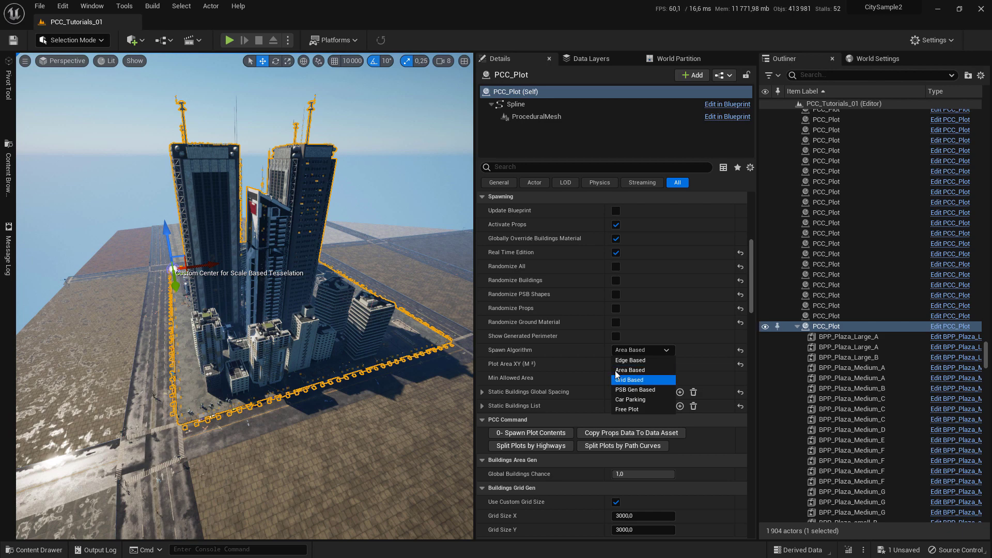
{"action": "left_click", "coordinate": [628, 380]}
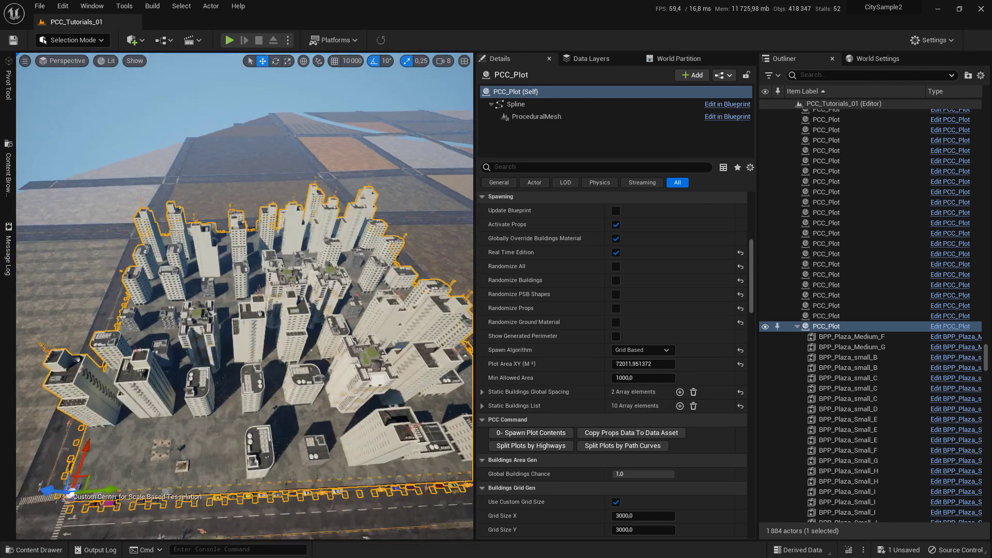
{"action": "right_click_drag", "start_coordinate": [244, 296], "coordinate": [403, 294]}
{"action": "right_click_drag", "start_coordinate": [289, 298], "coordinate": [380, 304]}
{"action": "scroll", "coordinate": [542, 367], "scroll_direction": "down", "scroll_amount": 2}
{"action": "scroll", "coordinate": [538, 296], "scroll_direction": "down", "scroll_amount": 2}
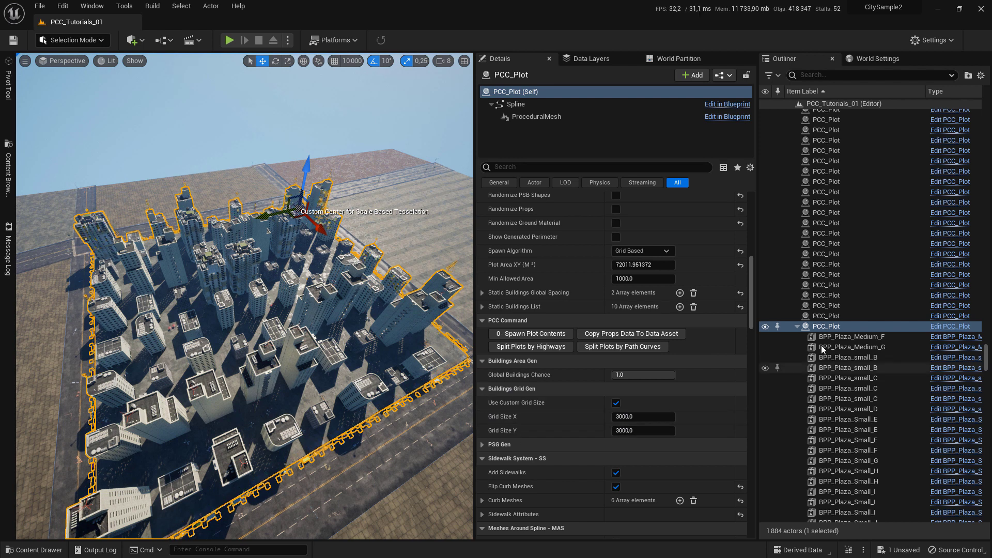
Step: Collapse the Buildings Area Gen and Buildings Grid Gen settings and switch the plot's Spawn Algorithm to PSB Gen Based
{"action": "left_click", "coordinate": [635, 250]}
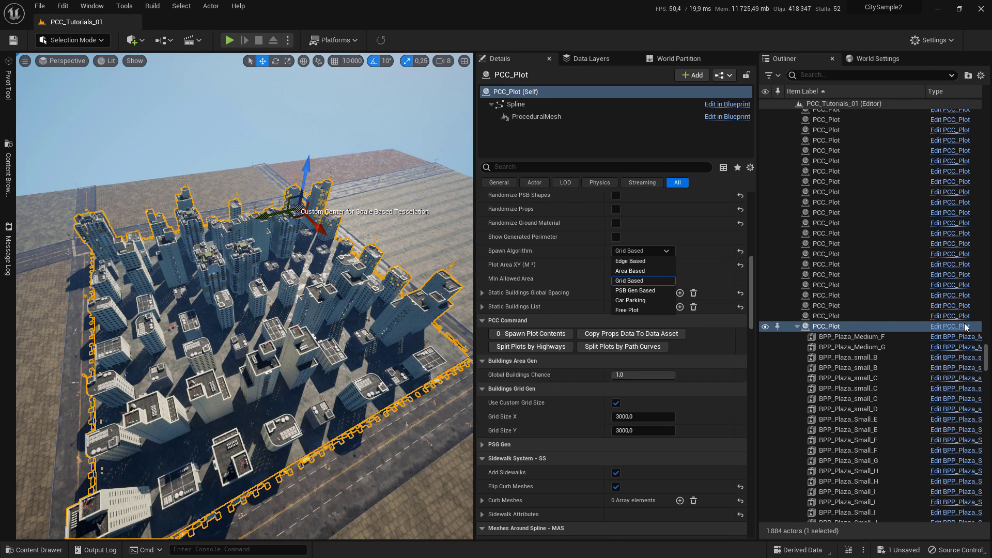
{"action": "left_click", "coordinate": [513, 361]}
{"action": "left_click", "coordinate": [514, 373]}
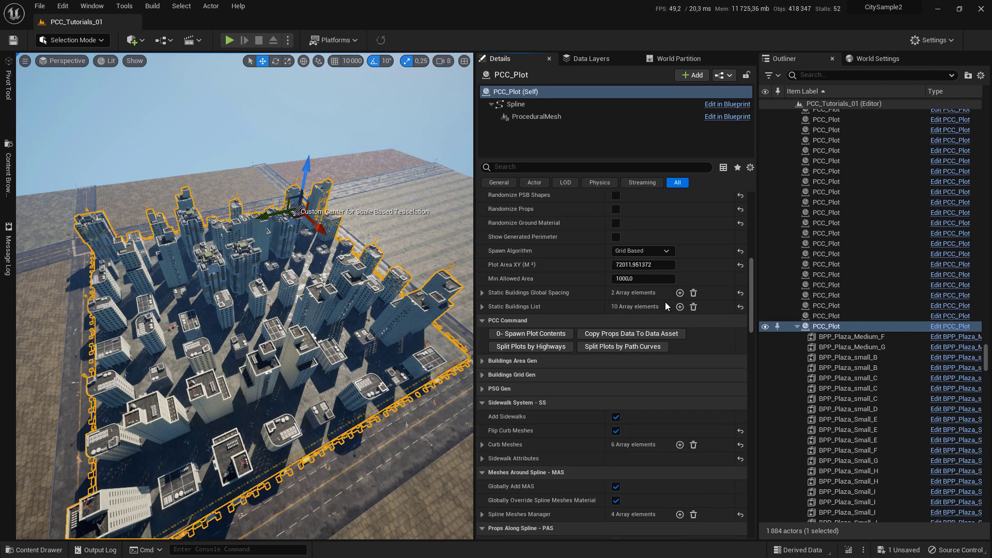
{"action": "left_click", "coordinate": [631, 252]}
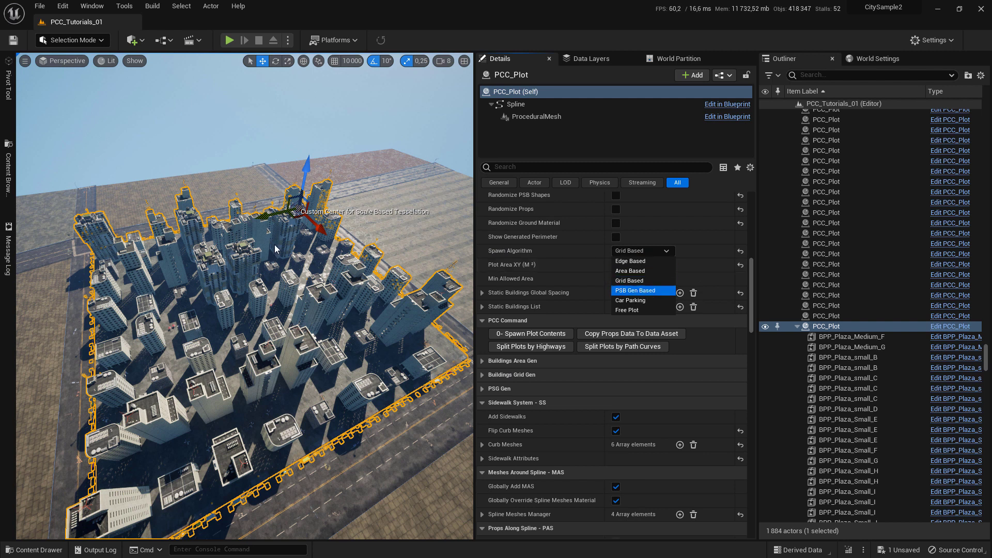
{"action": "right_click_drag", "start_coordinate": [324, 394], "coordinate": [201, 397]}
{"action": "right_click_drag", "start_coordinate": [301, 346], "coordinate": [300, 377]}
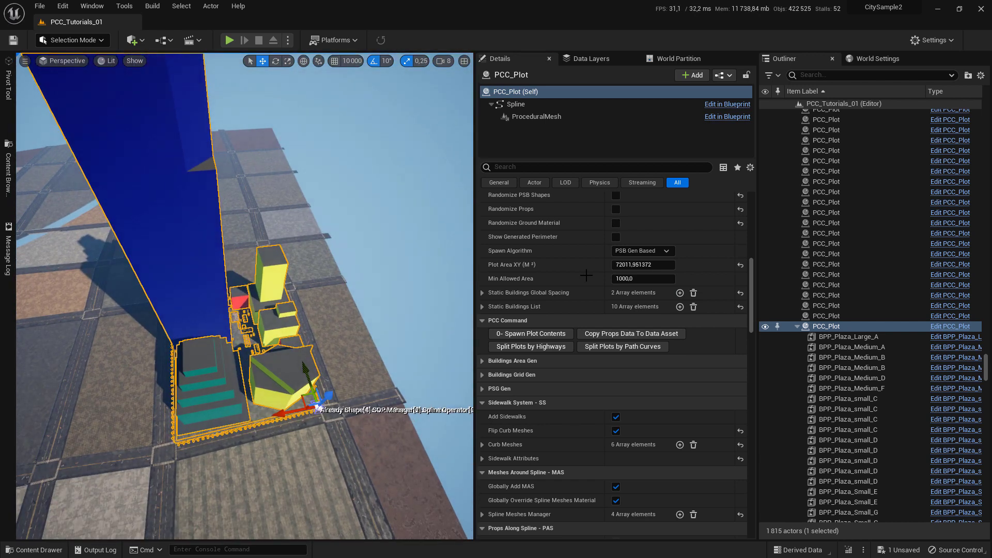
Step: Set the plot's Spawn Algorithm to Car Parking and examine the parking blocks from closer up
{"action": "left_click", "coordinate": [643, 252]}
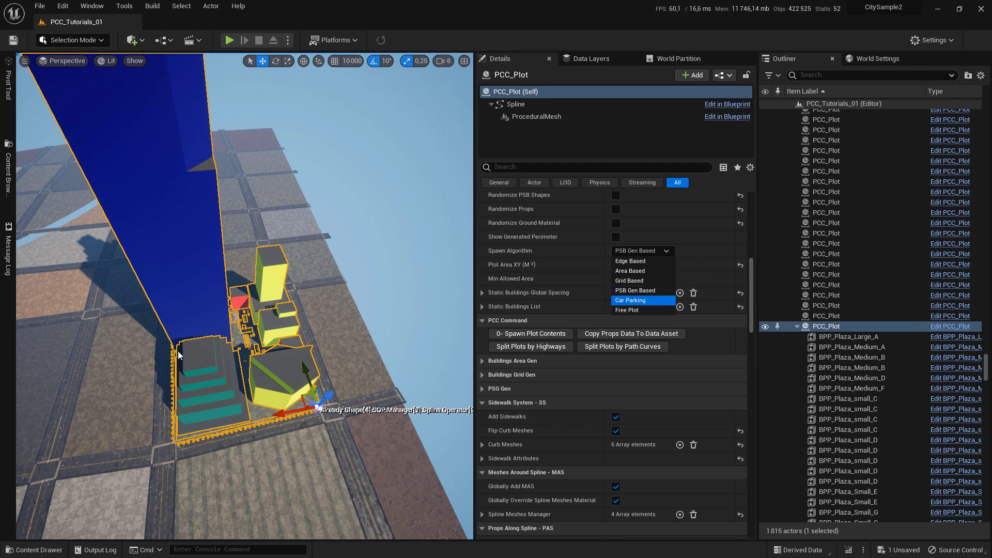
{"action": "key", "text": "Return"}
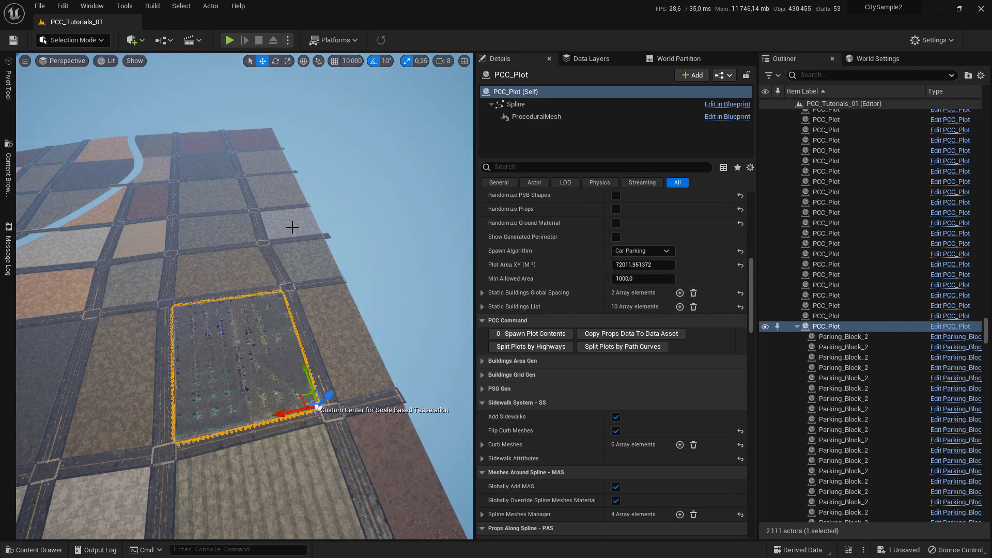
{"action": "right_click_drag", "start_coordinate": [292, 226], "coordinate": [331, 279]}
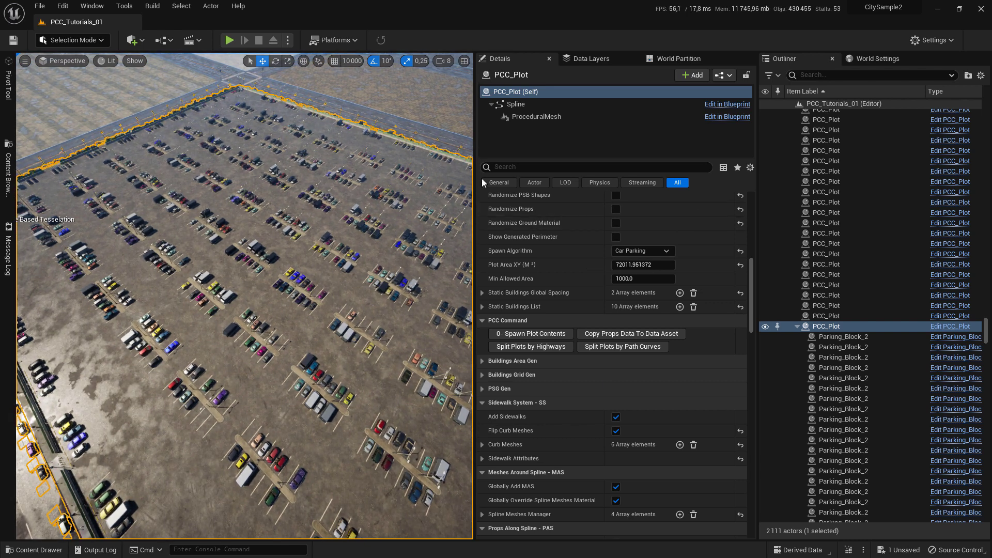
Step: Set the plot's Spawn Algorithm to Free Plot and examine the plaza props from above and near street level in Game View
{"action": "left_click", "coordinate": [656, 255]}
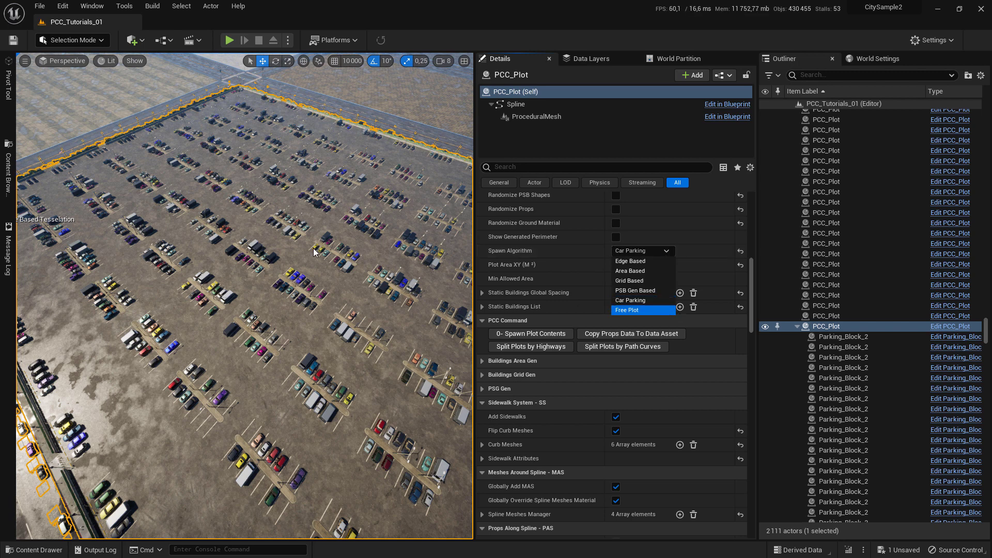
{"action": "key", "text": "Return"}
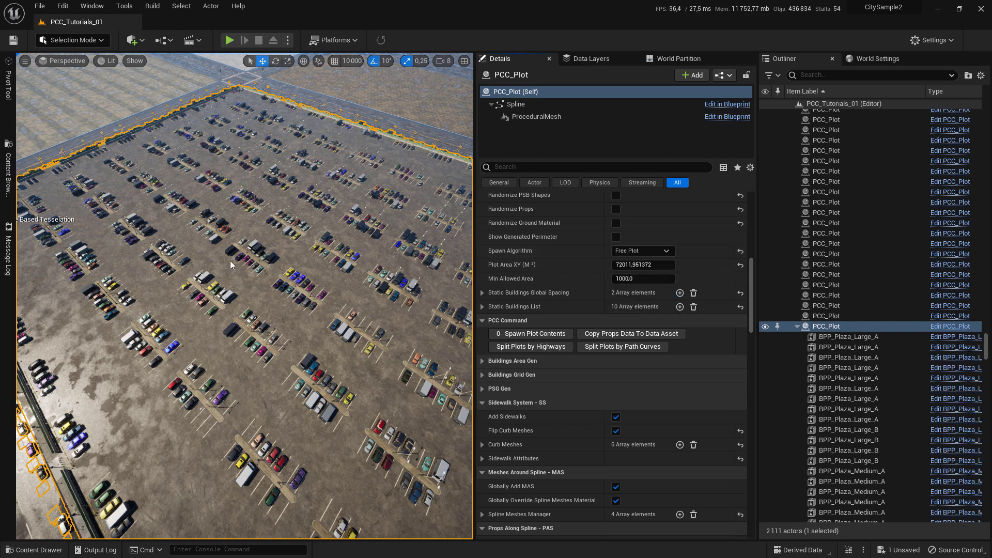
{"action": "right_click_drag", "start_coordinate": [245, 296], "coordinate": [361, 259]}
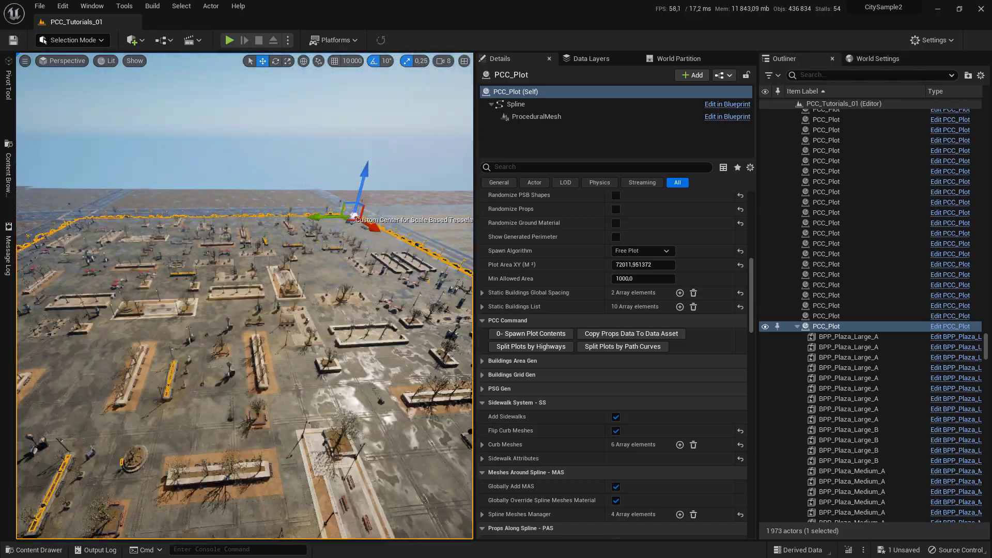
{"action": "right_click_drag", "start_coordinate": [245, 296], "coordinate": [321, 316]}
{"action": "right_click_drag", "start_coordinate": [280, 265], "coordinate": [206, 253]}
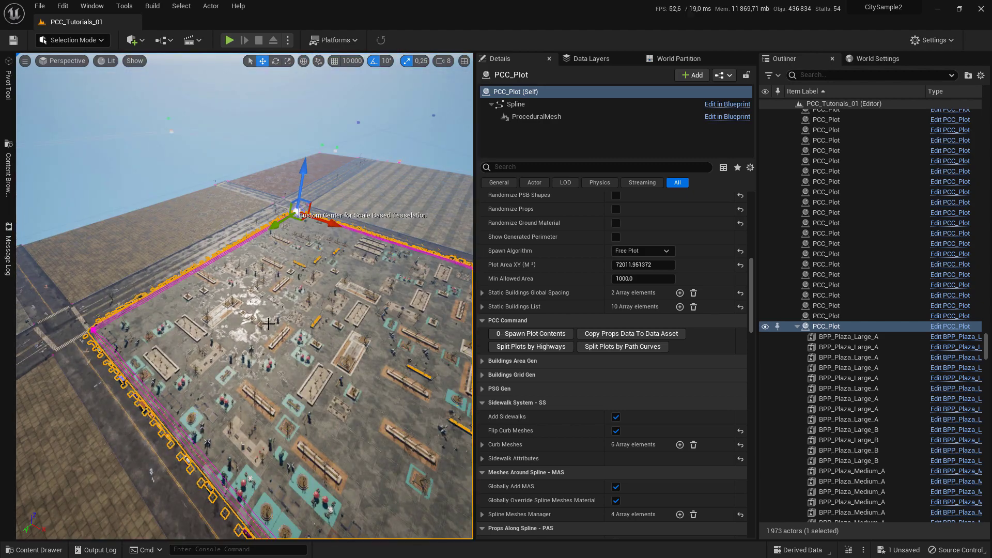
{"action": "key", "text": "g"}
{"action": "right_click_drag", "start_coordinate": [280, 265], "coordinate": [232, 305]}
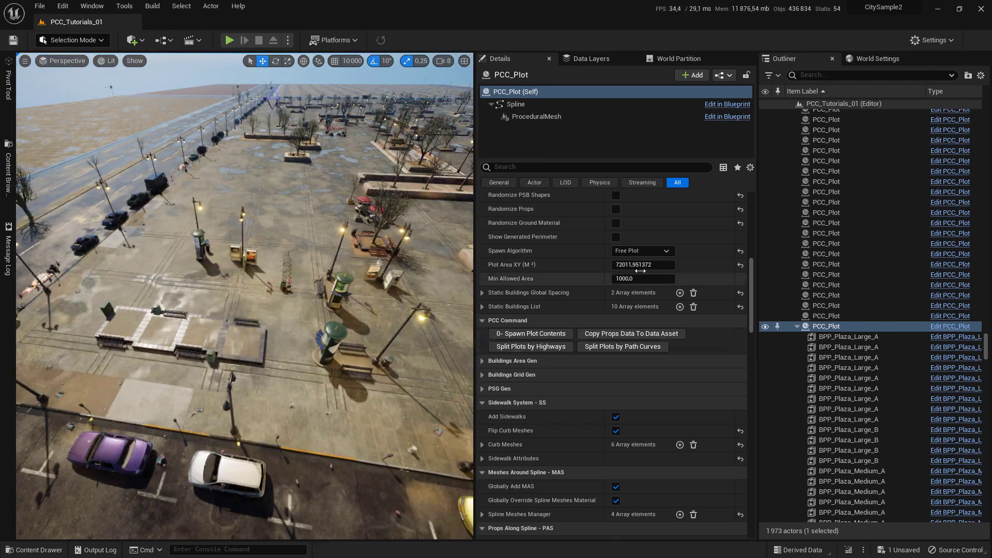
Step: Return the plot's Spawn Algorithm to PSB Gen Based, check the buildings from above, and save the level
{"action": "left_click", "coordinate": [643, 251]}
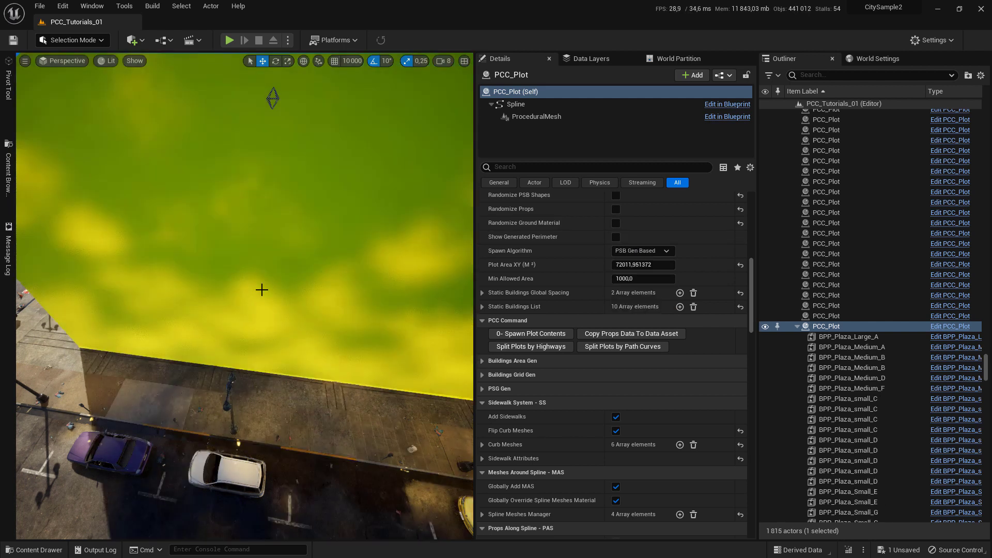
{"action": "right_click_drag", "start_coordinate": [261, 287], "coordinate": [351, 284]}
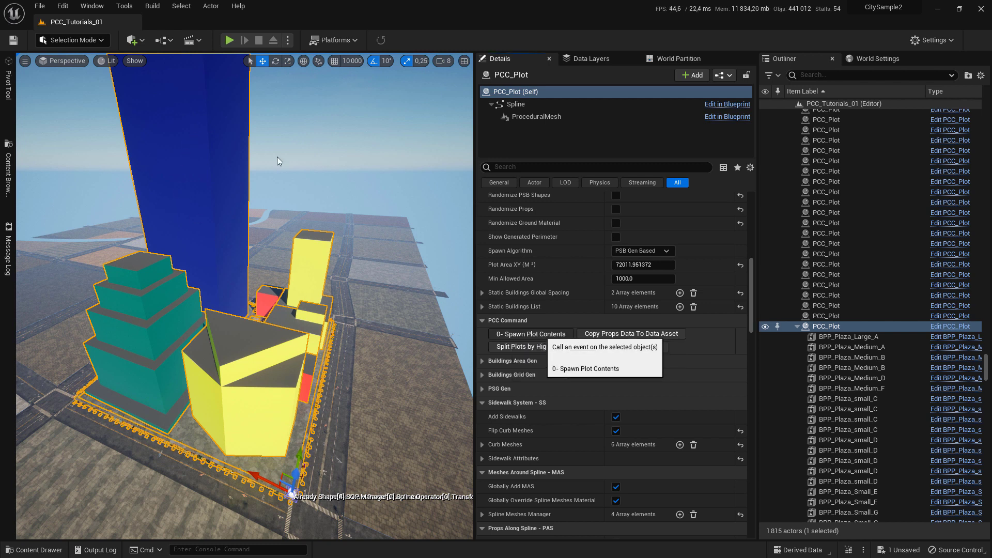
{"action": "mouse_move", "coordinate": [248, 217]}
{"action": "right_mouse_down"}
{"action": "mouse_move", "coordinate": [352, 191]}
{"action": "mouse_move", "coordinate": [300, 221]}
{"action": "mouse_move", "coordinate": [403, 230]}
{"action": "mouse_move", "coordinate": [235, 221]}
{"action": "right_mouse_up"}
{"action": "key", "text": "ctrl+s"}
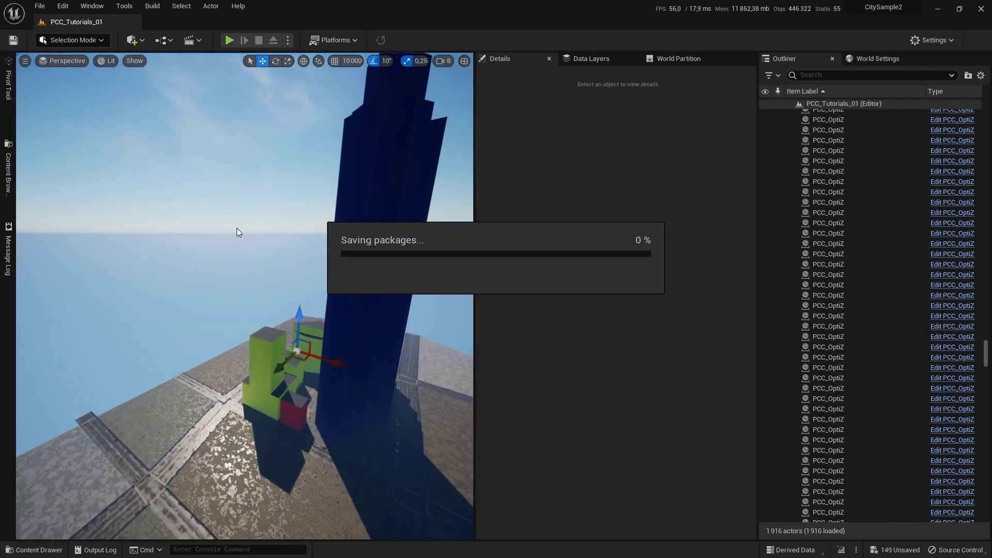